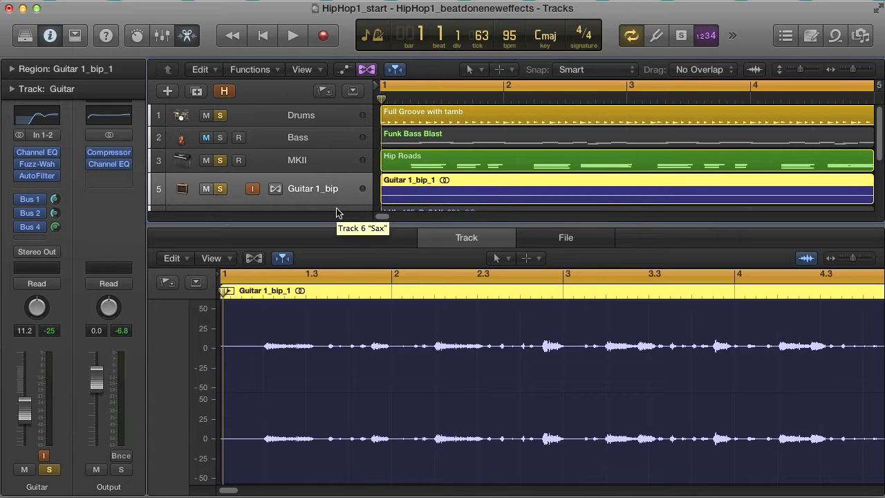
Play the beat, solo Bass alongside the others, and review the MKII, Drums and Bass regions
key("space")
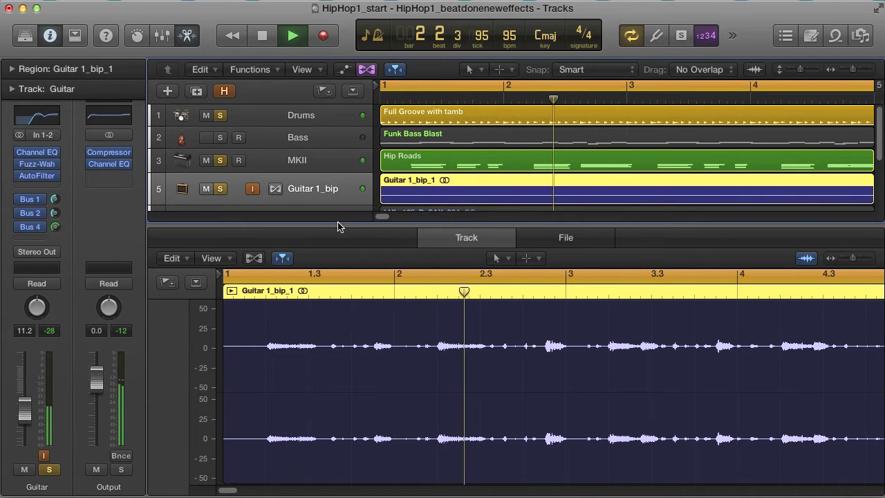
left_click(316, 162)
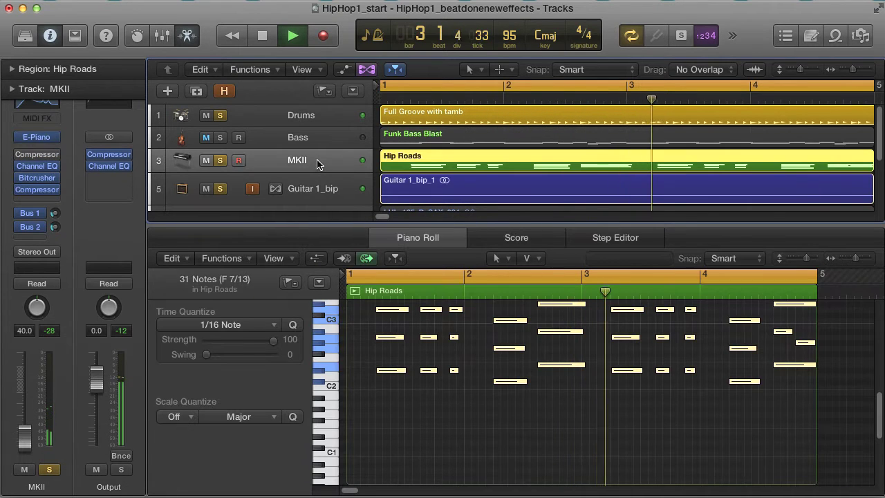
left_click(317, 115)
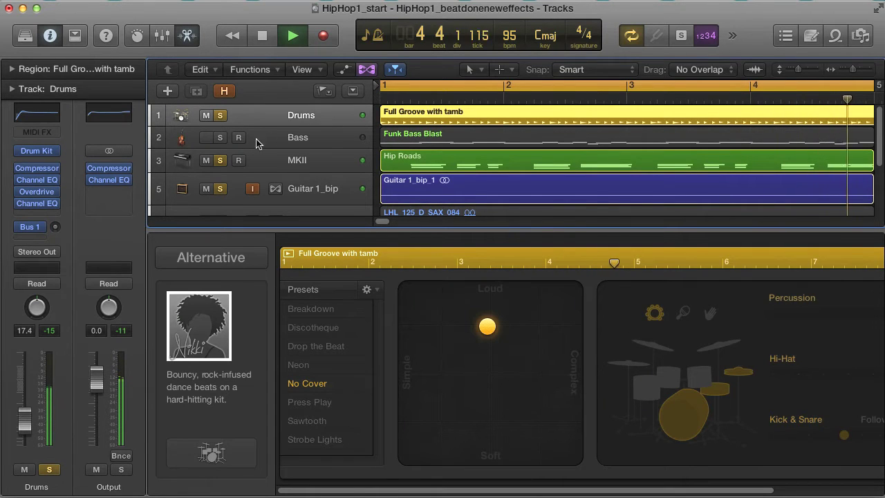
left_click(220, 138)
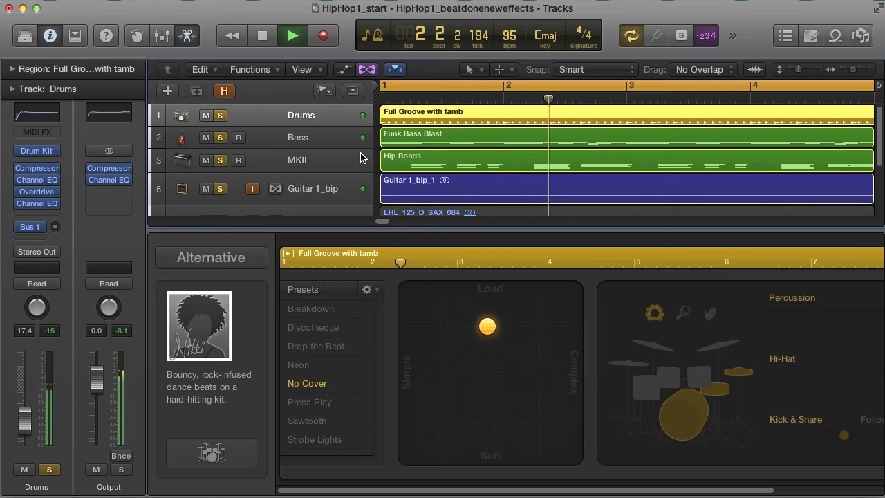
left_click(308, 138)
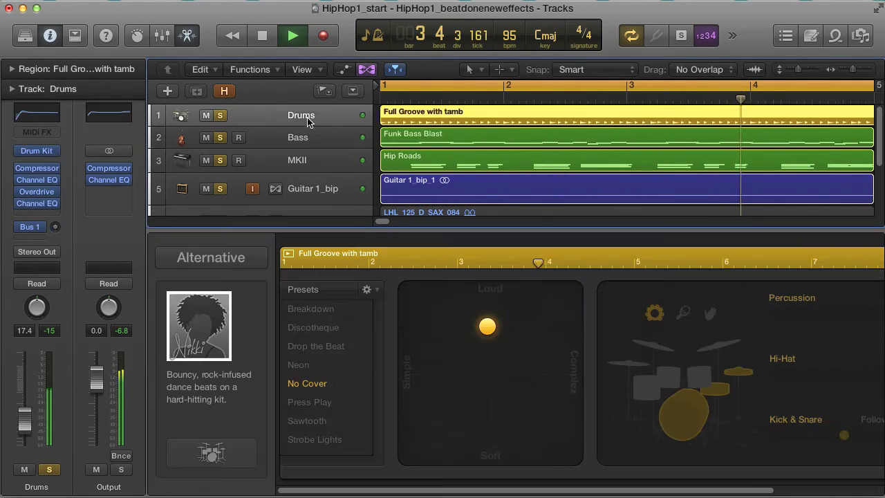
Return to the Drums track's drummer settings and show every channel in the Mixer
left_click(301, 115)
scroll(640, 391, "right", 3)
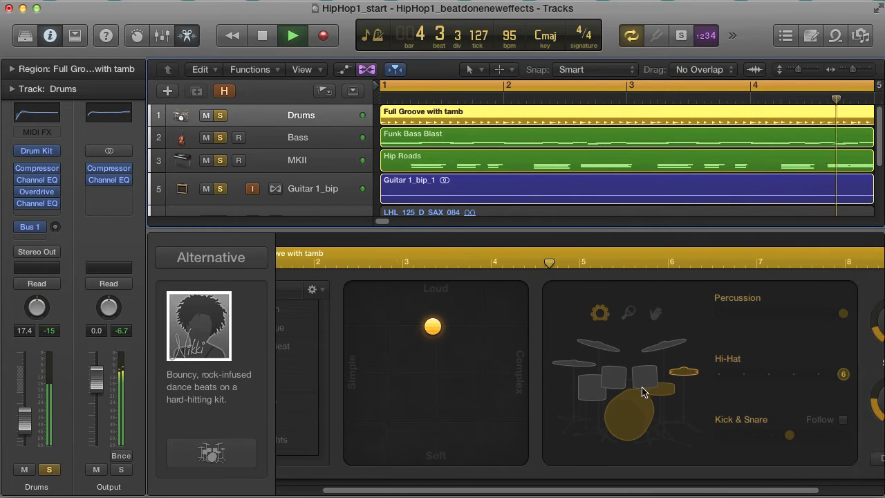
scroll(642, 392, "right", 2)
scroll(642, 392, "right", 2)
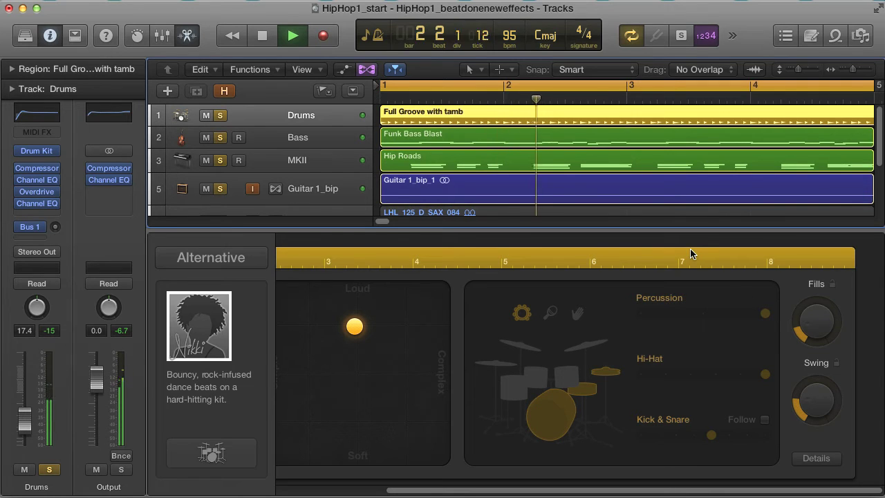
key("x")
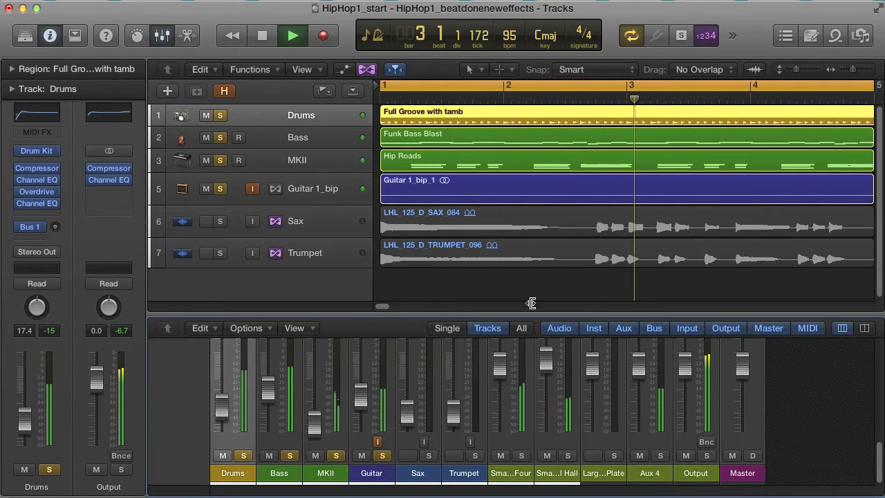
Unmute Sax and Trumpet, clear all solos, and select the Sax track
left_click(205, 252, "alt")
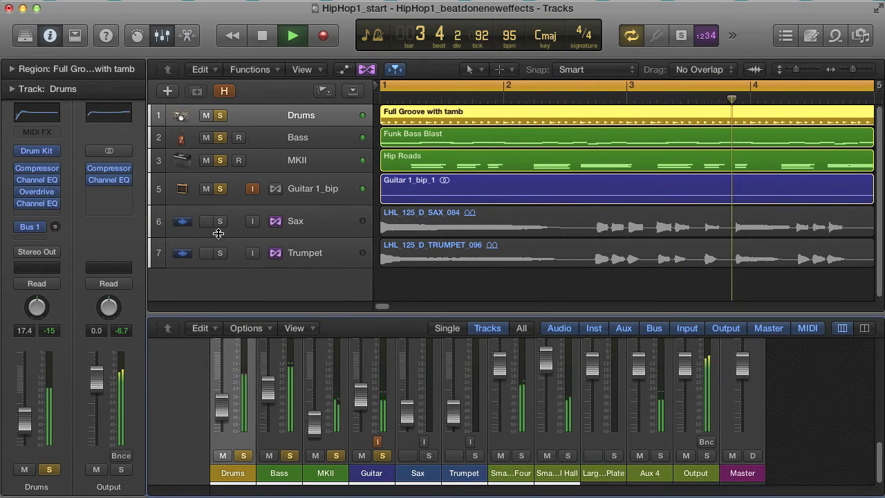
left_click(220, 190, "alt")
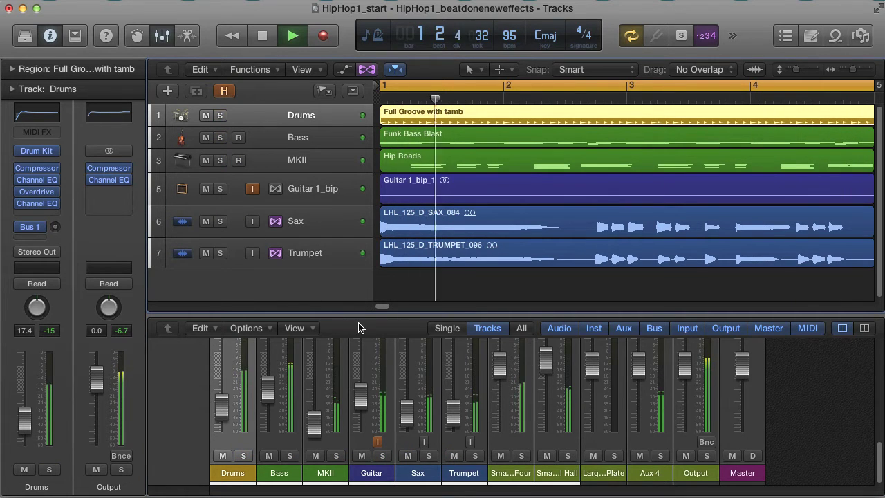
left_click(300, 233)
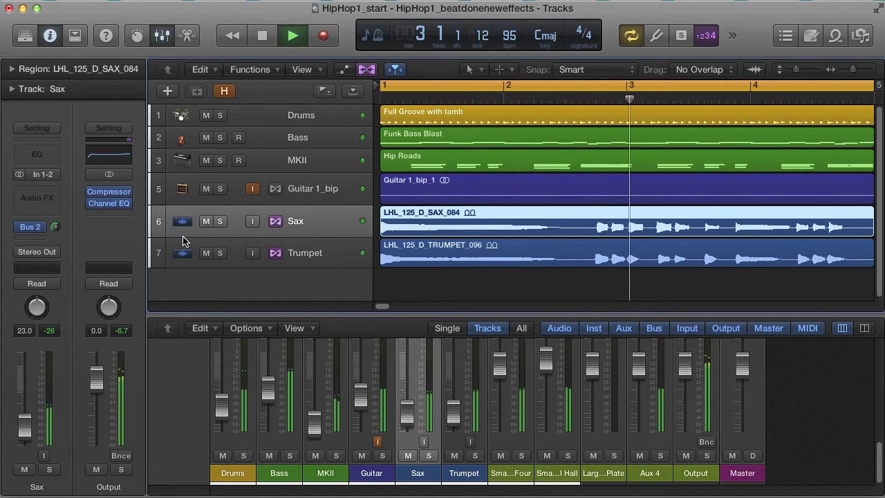
Enlarge the Sax track, show its region's Flex Pitch notes, and stop playback
left_click_drag(183, 239, 233, 286)
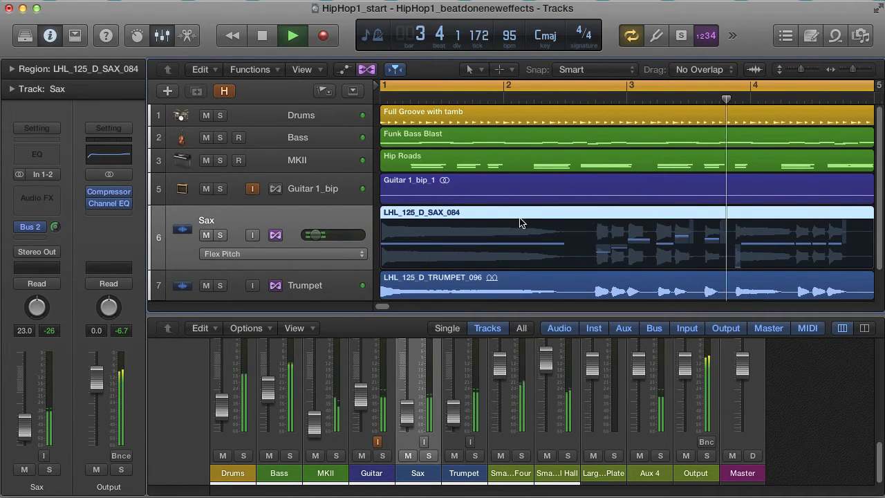
double_click(500, 216)
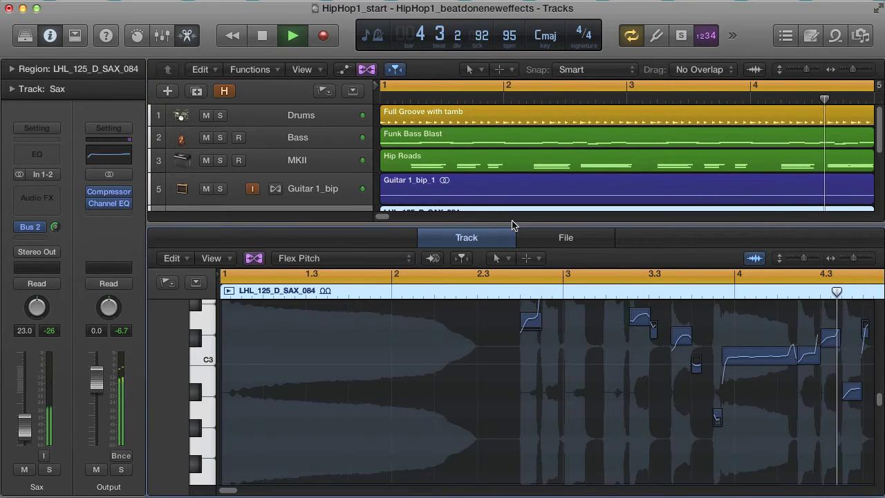
scroll(522, 400, "up", 5)
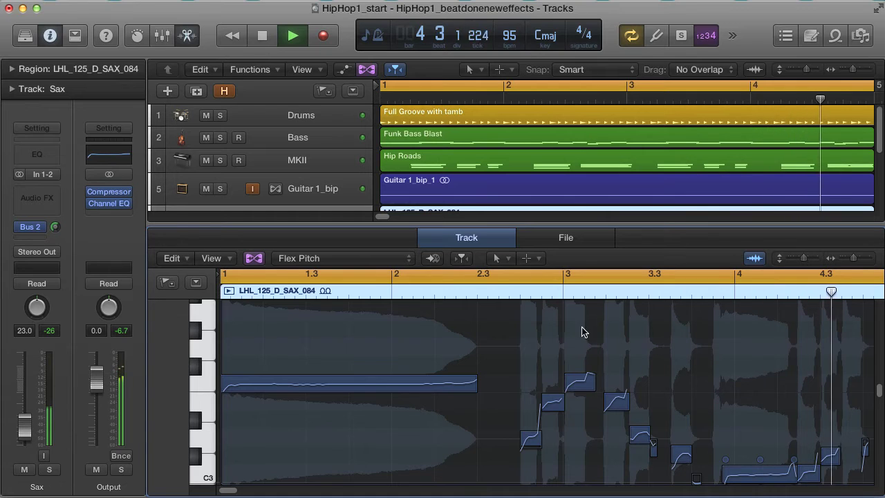
key("space")
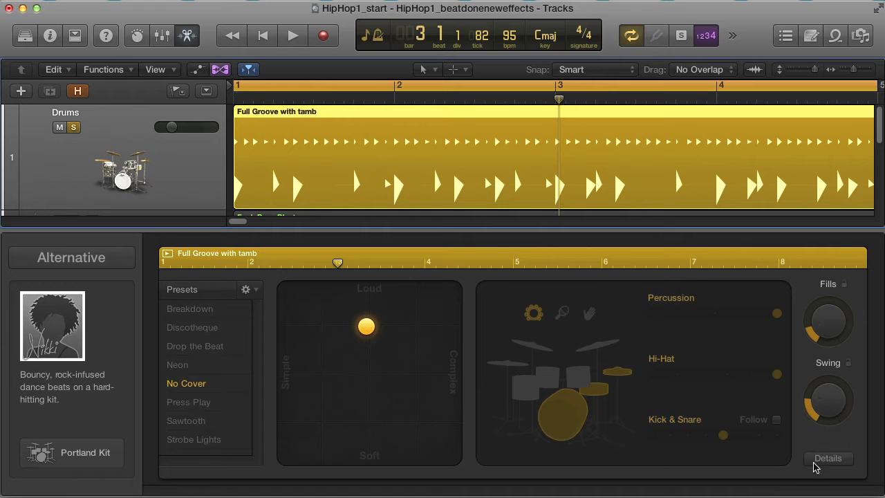
left_click(829, 460)
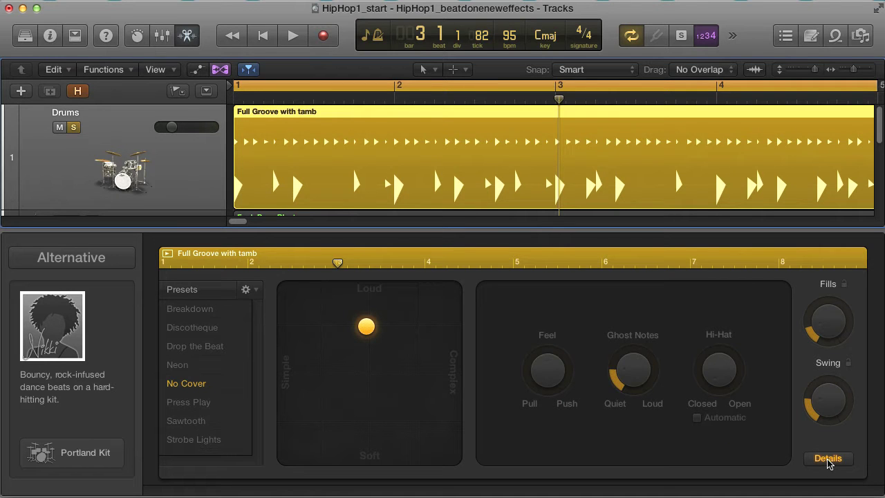
left_click(829, 461)
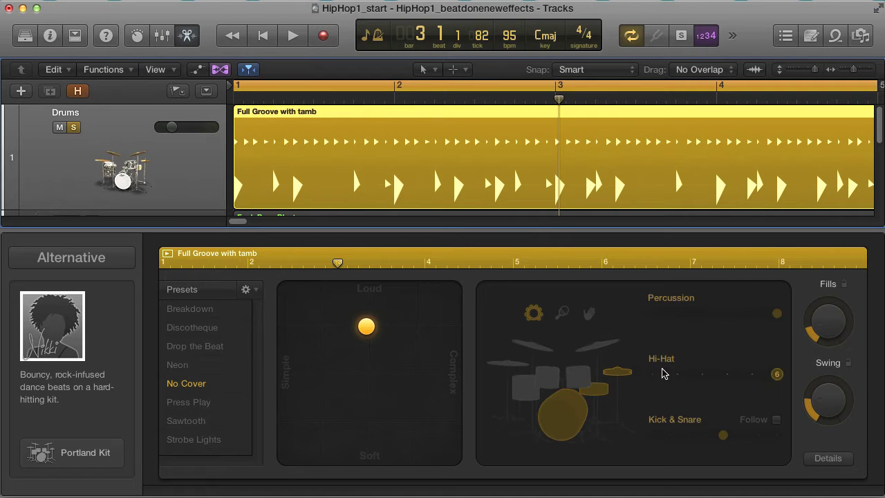
left_click(91, 458)
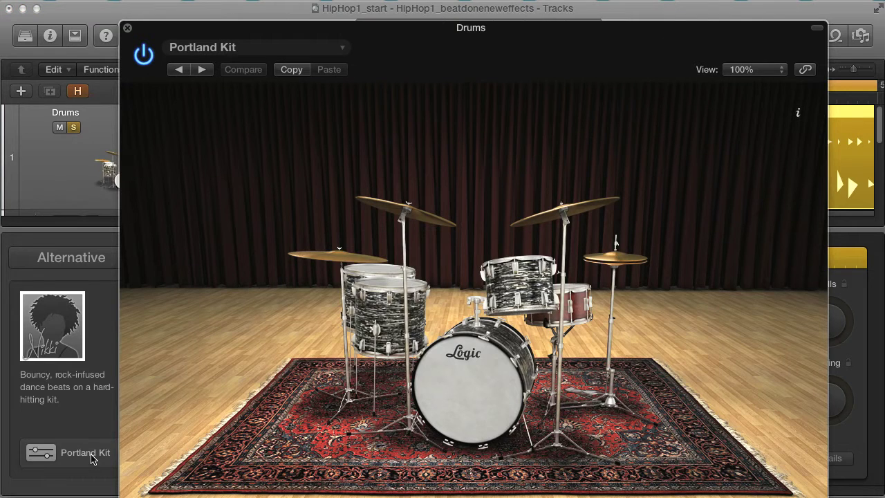
left_click(517, 294)
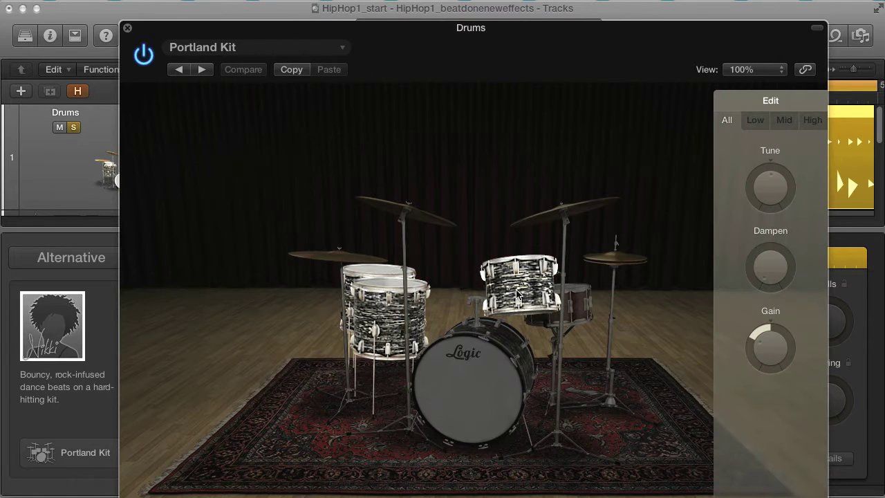
left_click(589, 259)
left_click(128, 29)
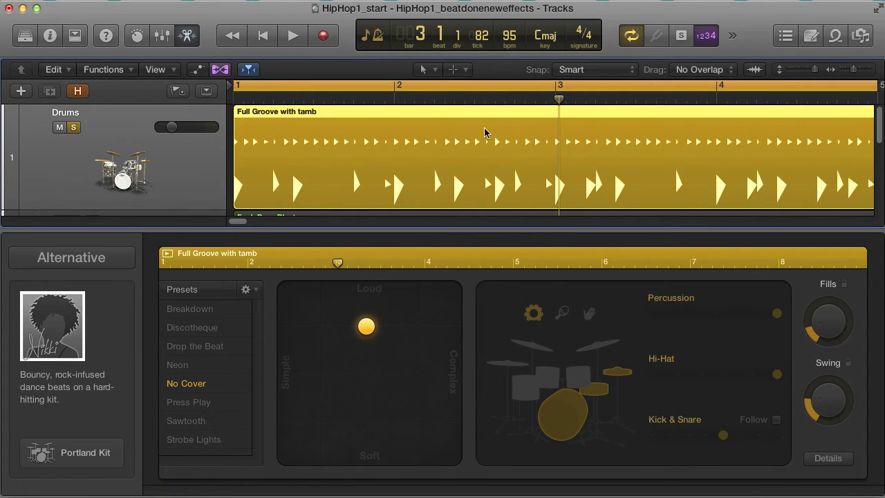
key("space")
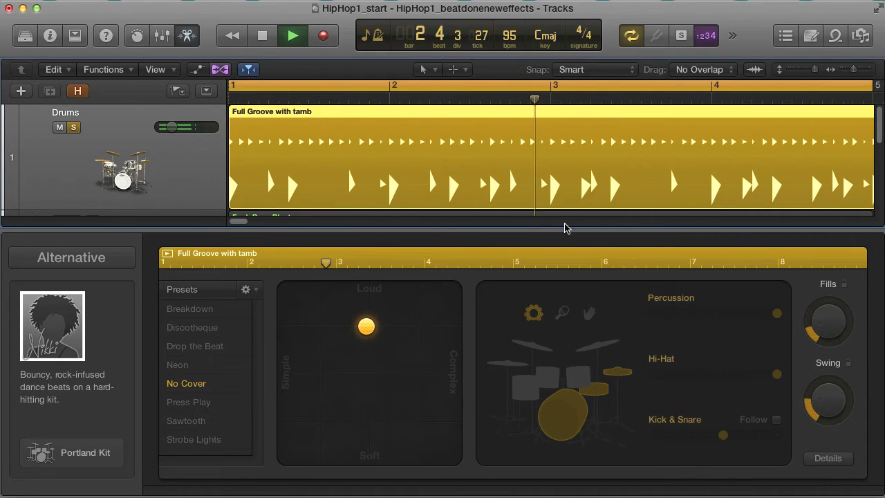
key("space")
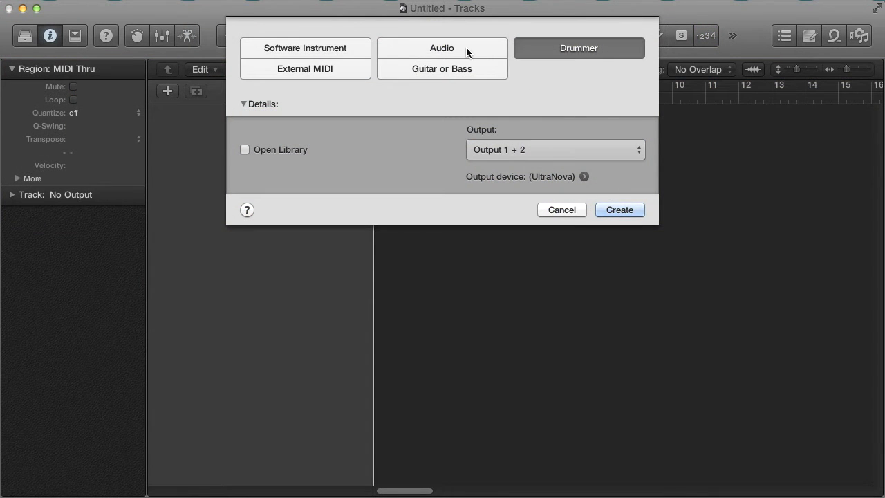
Create a SoCal Drummer track with two regions and make it taller
left_click(463, 49)
left_click(345, 48)
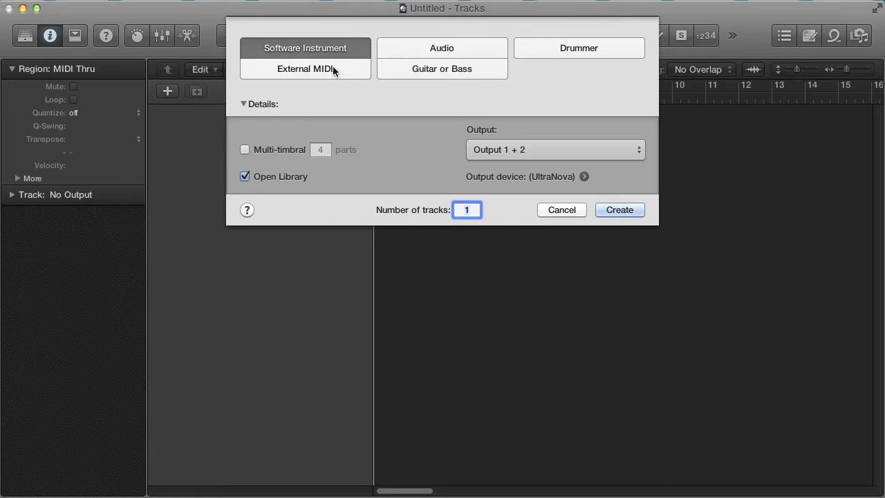
left_click(330, 72)
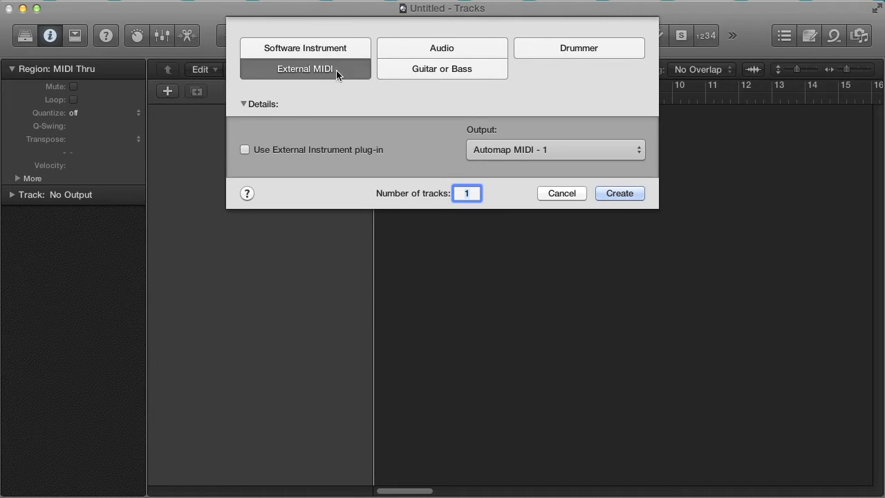
left_click(604, 50)
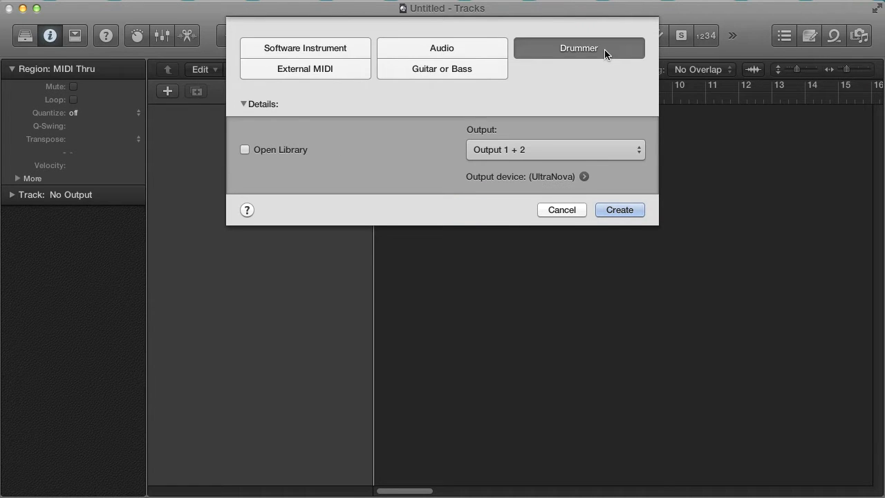
left_click(629, 212)
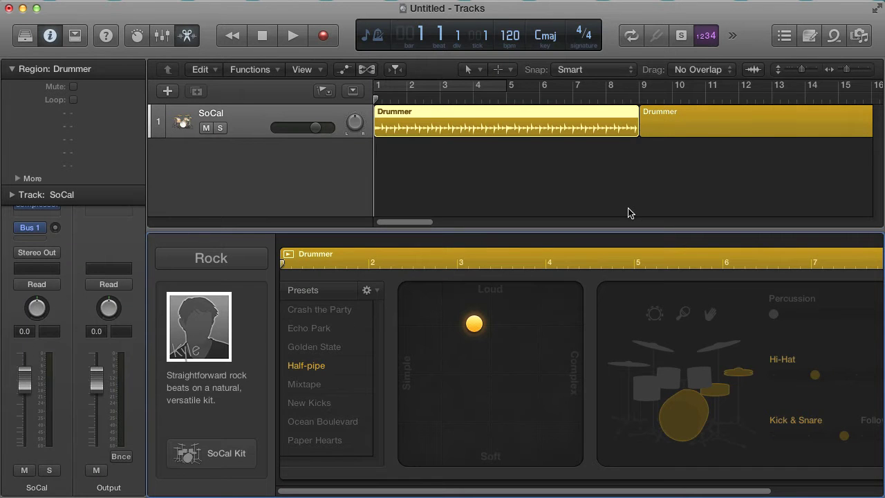
left_click_drag(174, 138, 166, 210)
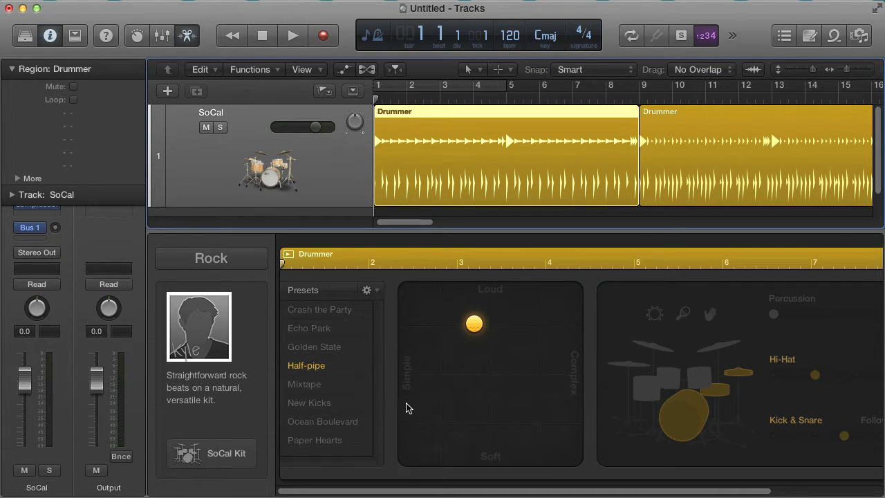
Browse Alternative, Songwriter and R&B genres, then replace the drummer with R&B drummer Rose
left_click(262, 261)
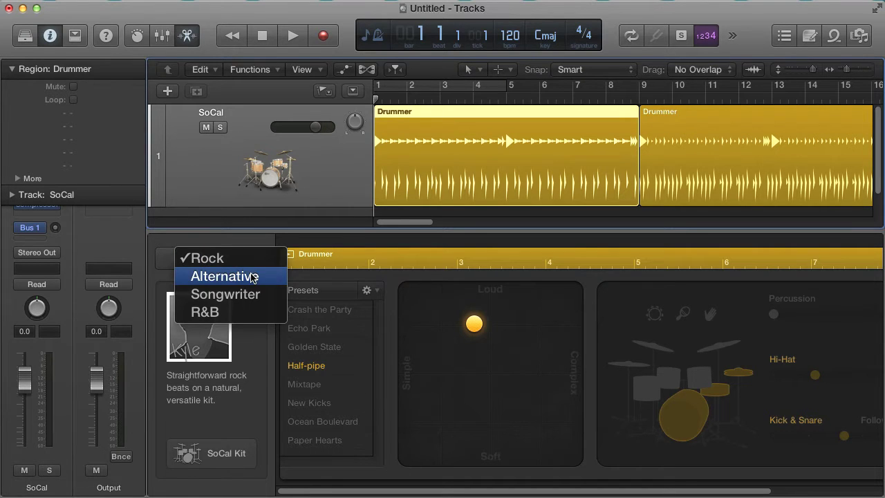
left_click(253, 278)
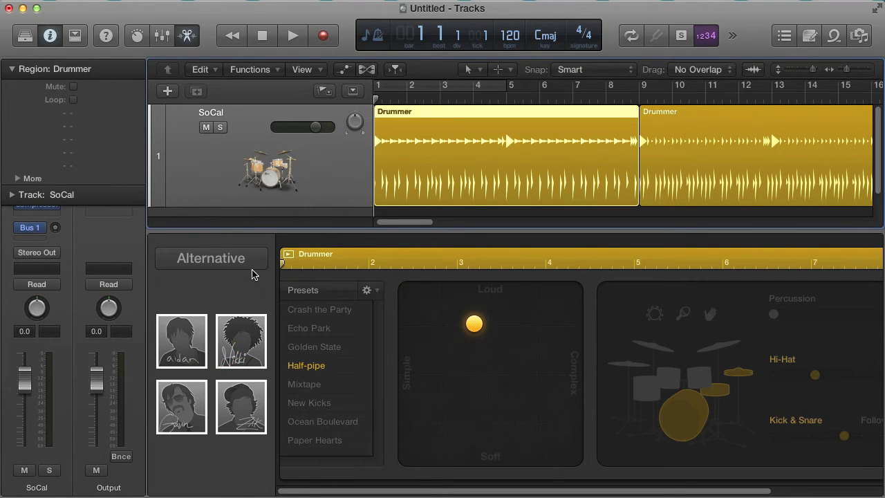
left_click(255, 260)
left_click(242, 280)
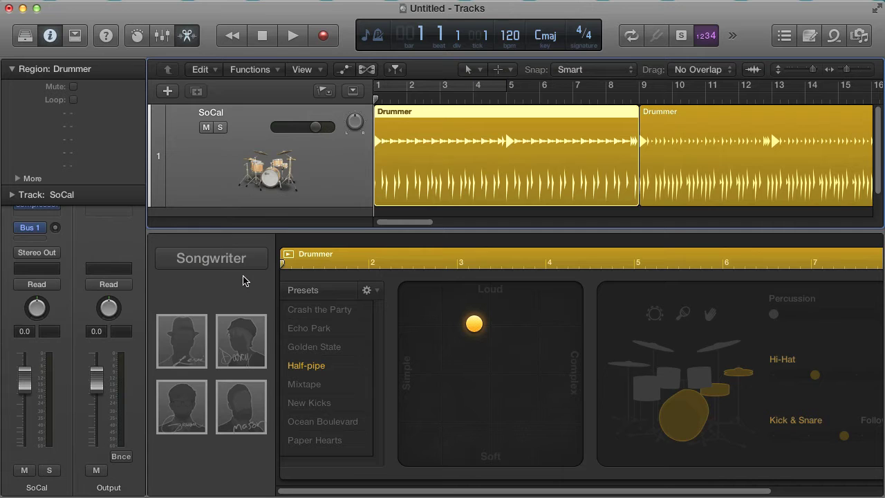
left_click(259, 258)
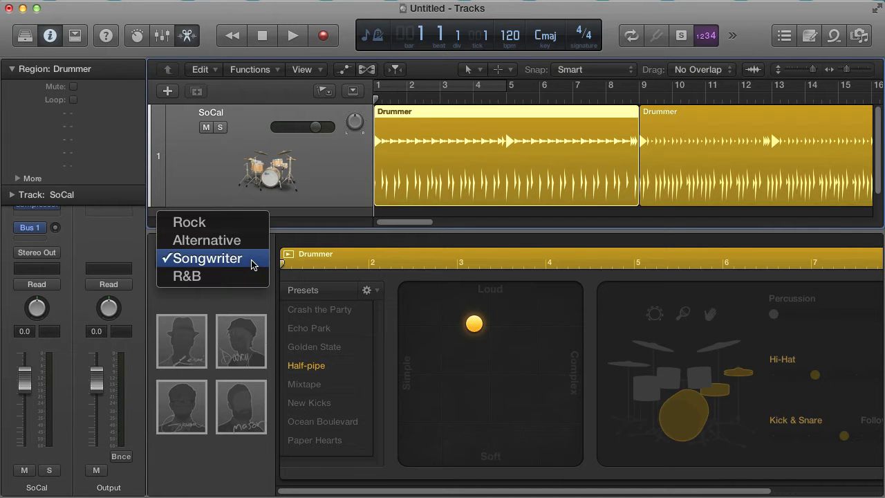
left_click(227, 275)
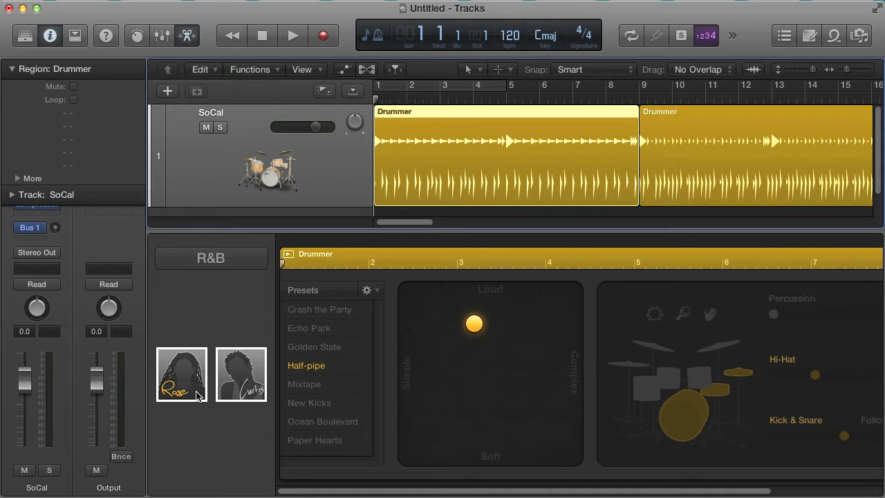
mouse_move(181, 374)
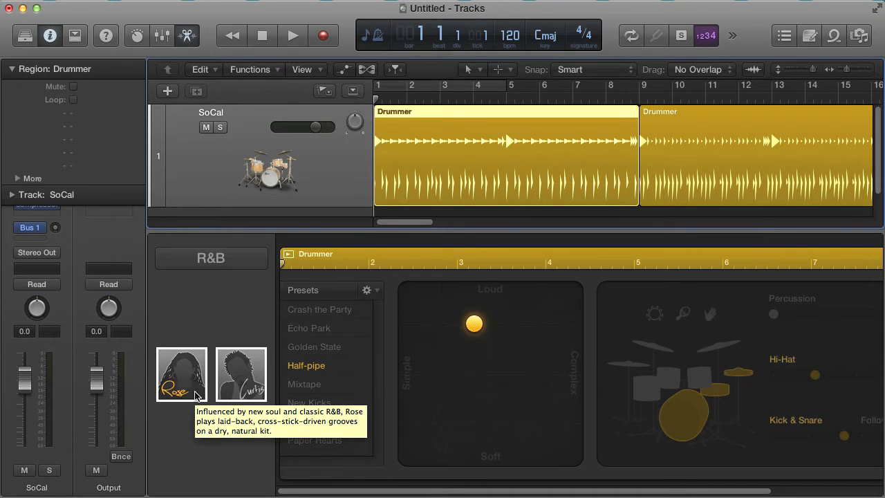
left_click(189, 385)
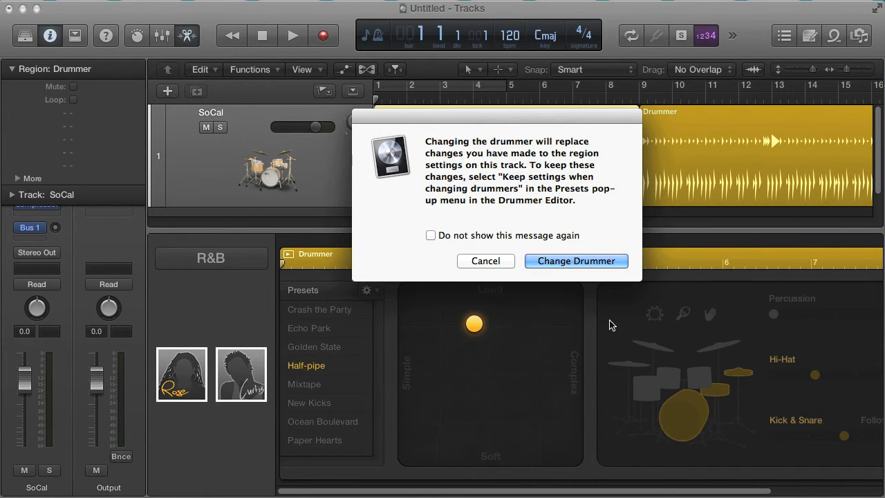
left_click(574, 260)
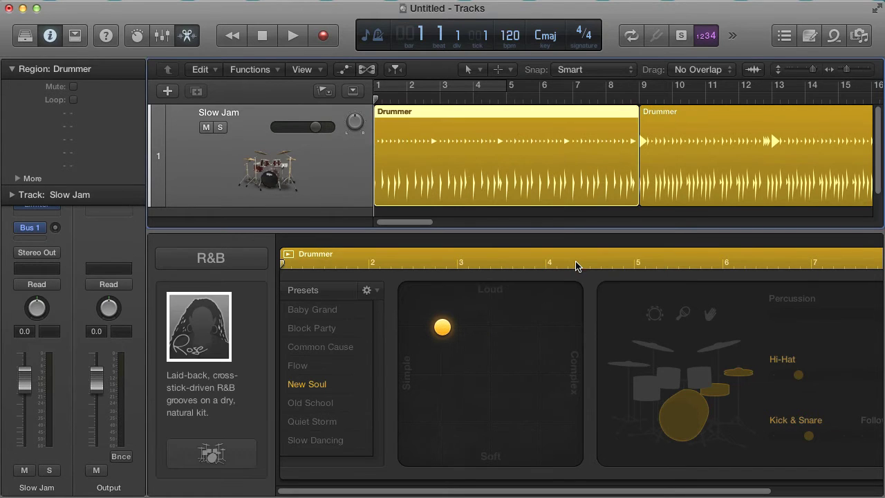
Set the tempo to 95 bpm, cycle bars 1–5, zoom in, and play the beat
double_click(510, 36)
type("95")
key("Return")
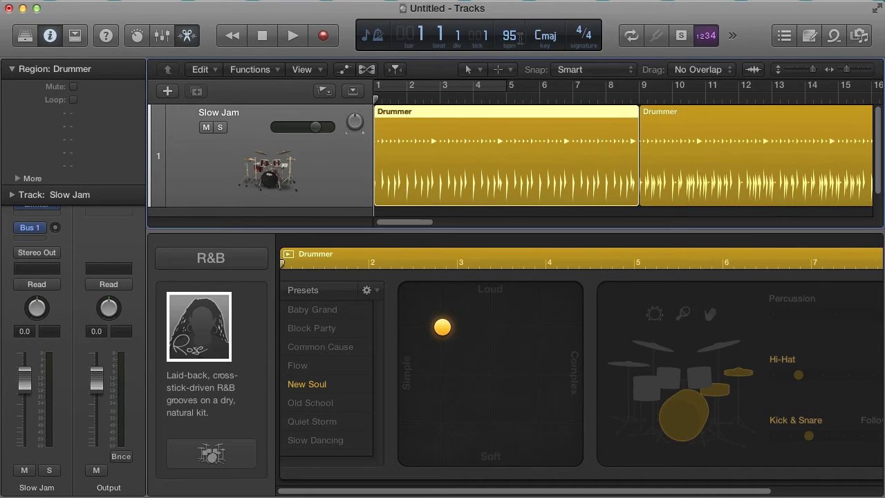
left_click_drag(378, 90, 515, 86)
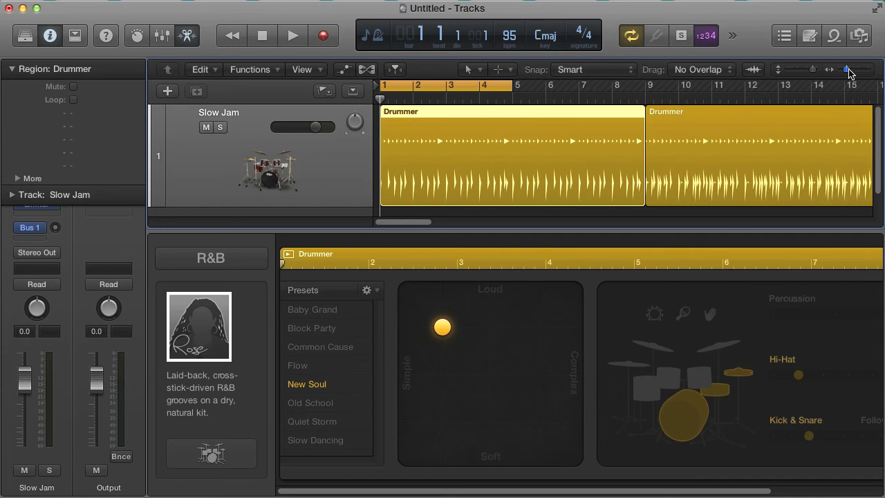
left_click_drag(849, 73, 858, 74)
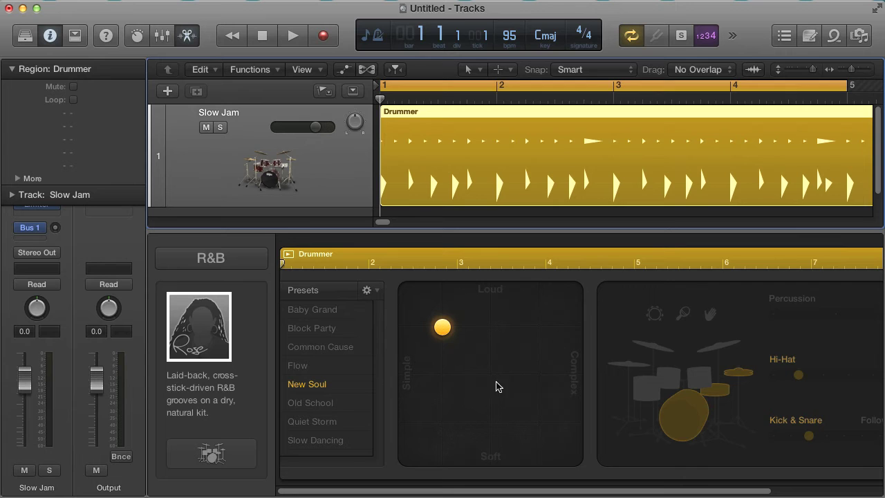
key("space")
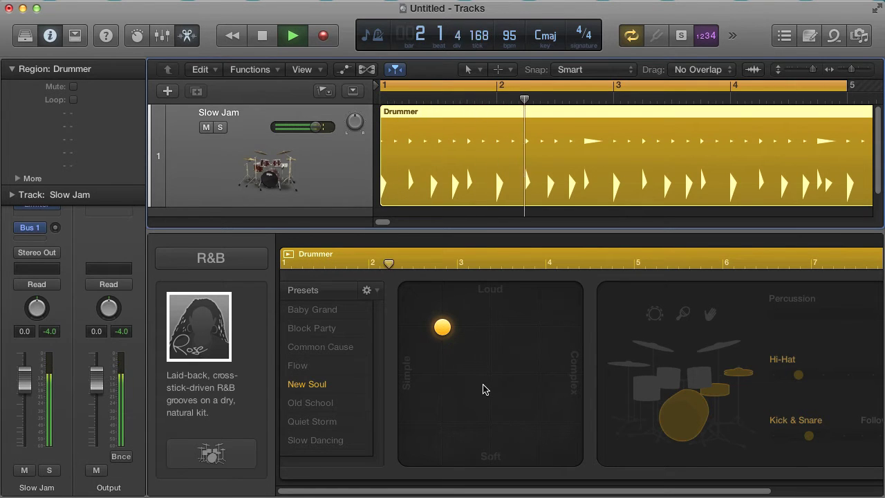
Try the Common Cause preset, then settle on Baby Grand
left_click(322, 350)
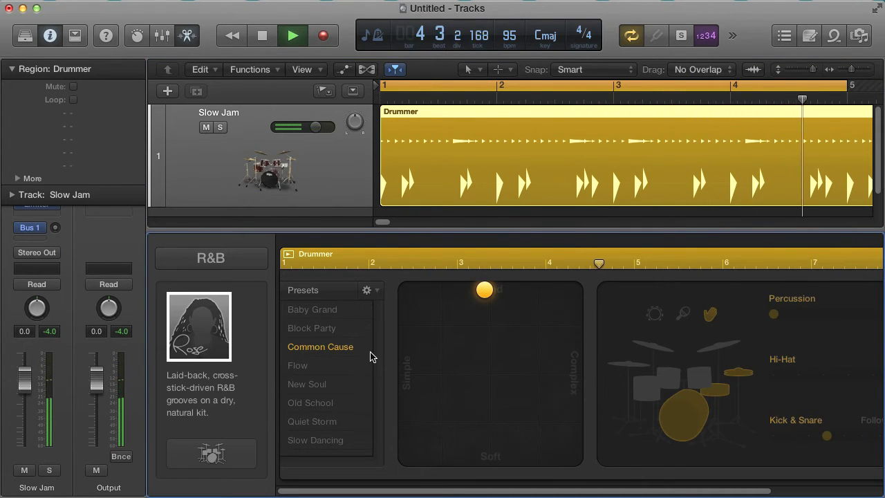
left_click(326, 312)
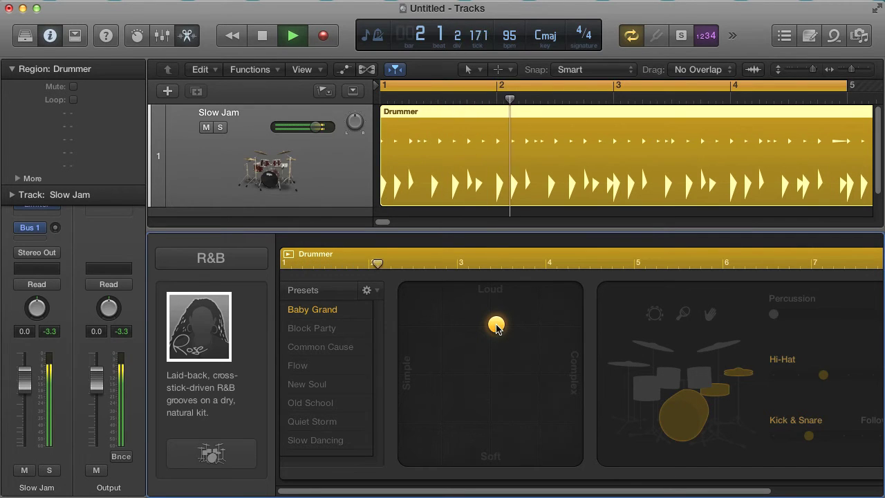
Sweep the XY pad puck through soft, loud, simple and complex, ending simpler and moderately loud
left_click_drag(497, 328, 509, 342)
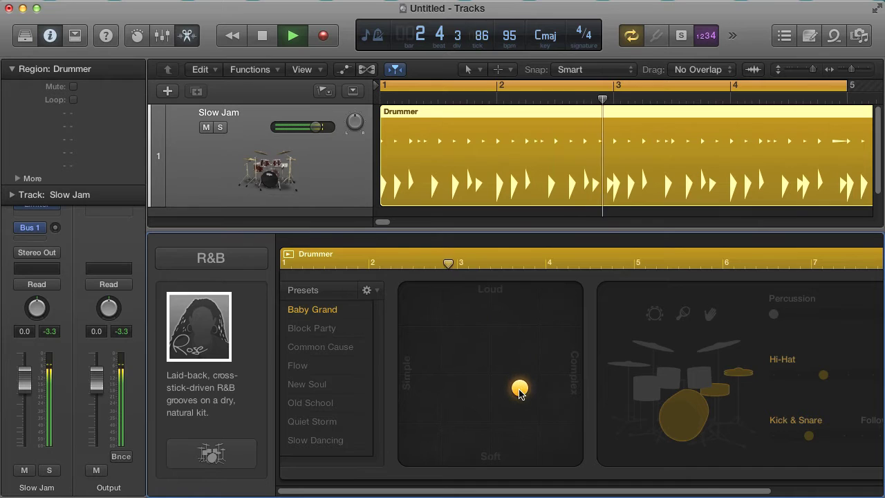
left_click_drag(520, 396, 522, 419)
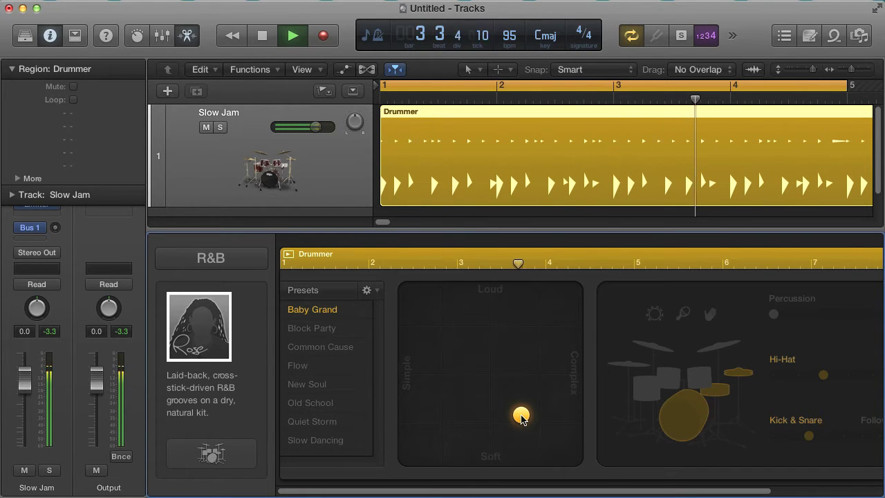
left_click_drag(522, 418, 526, 454)
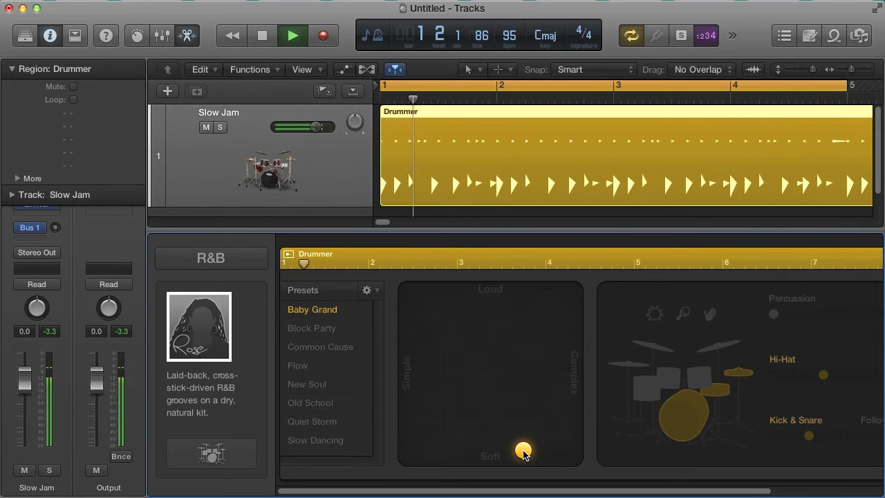
left_click_drag(523, 452, 519, 289)
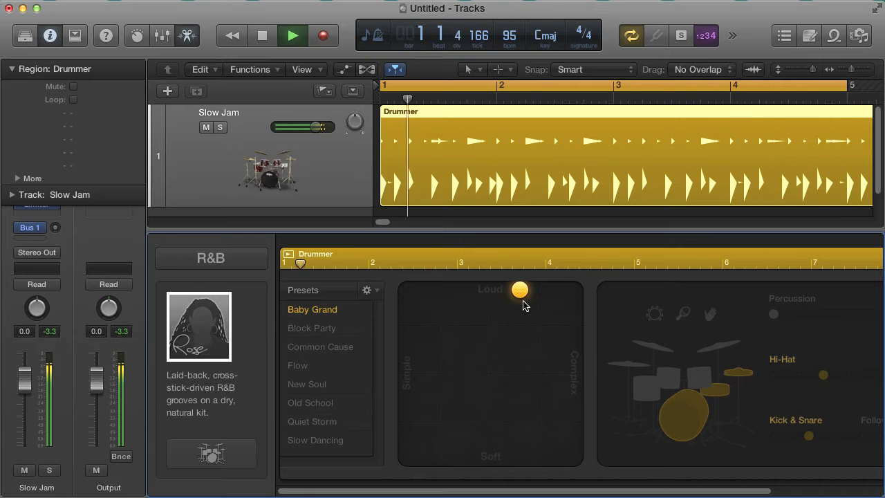
left_click_drag(520, 291, 569, 291)
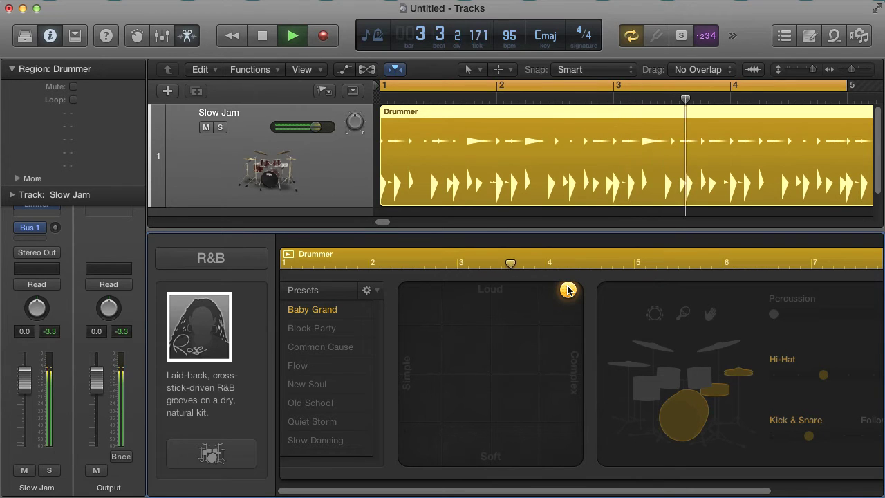
left_click_drag(567, 290, 412, 289)
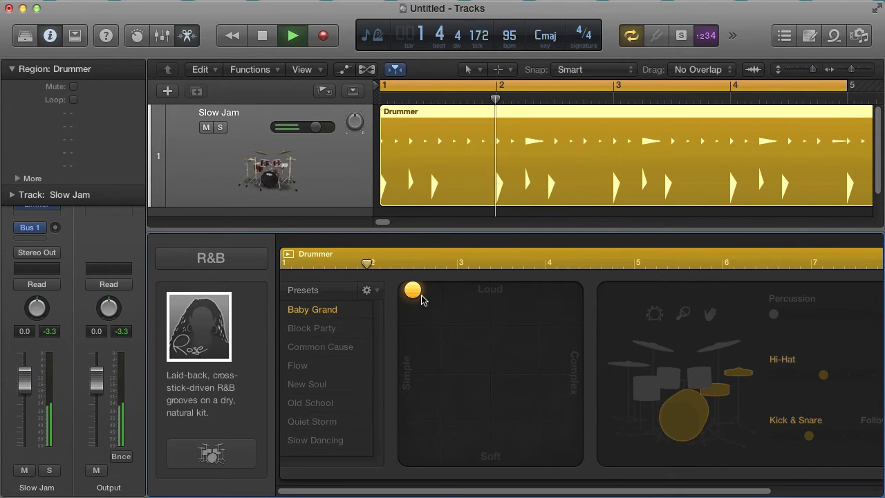
left_click_drag(415, 292, 463, 291)
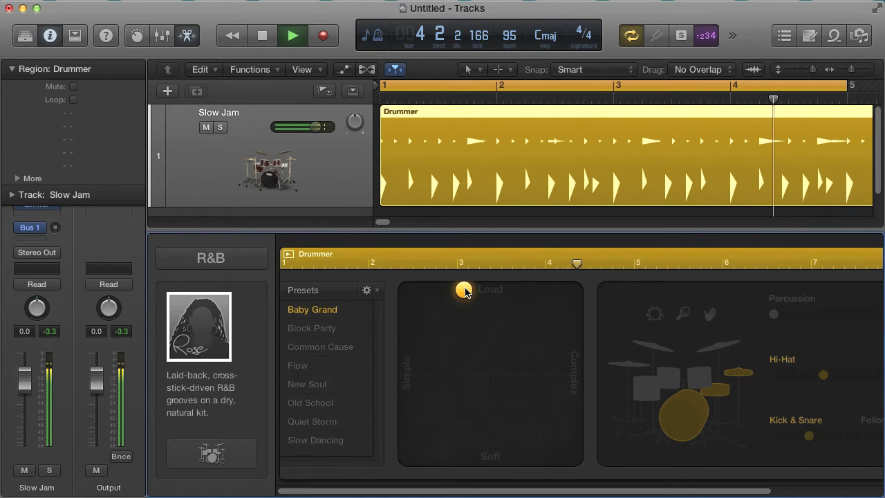
left_click_drag(464, 291, 460, 345)
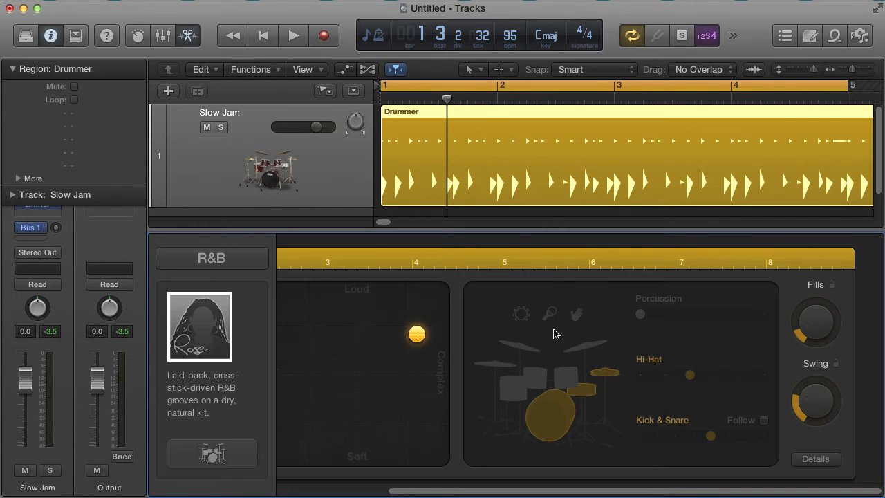
Remove hi-hat, snare and kick, restore the kick, and start the loop
left_click(607, 374)
left_click(588, 393)
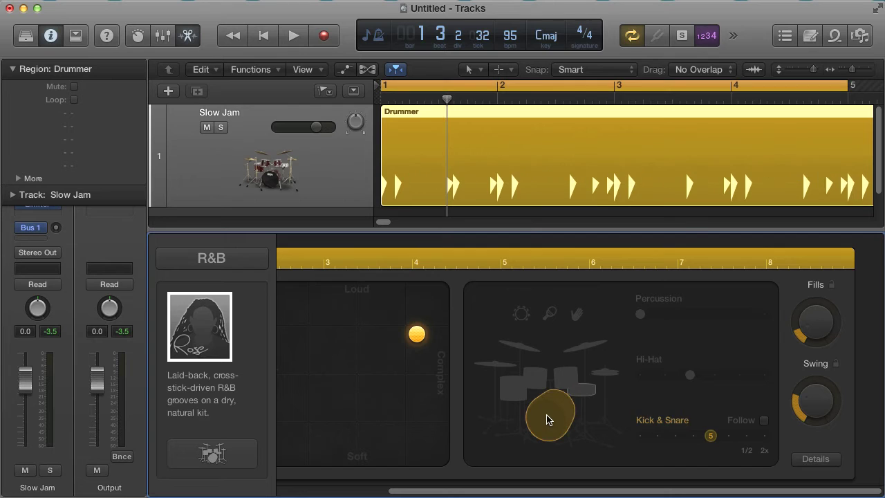
left_click(547, 419)
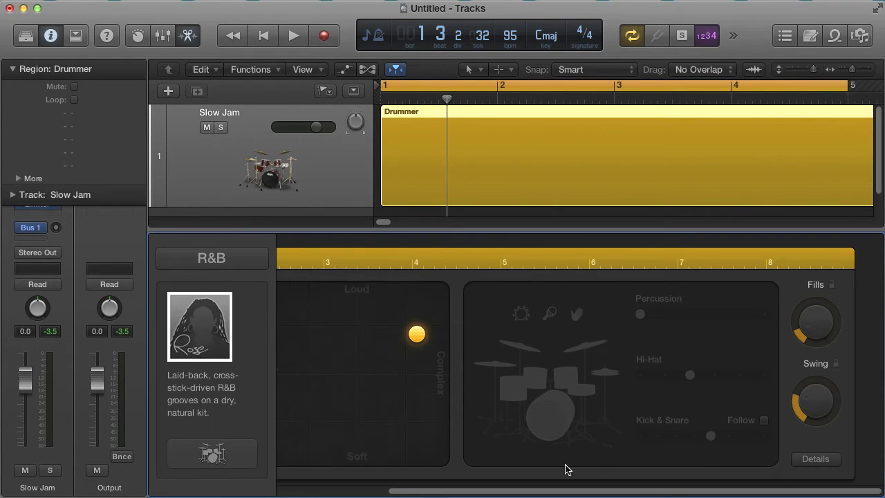
left_click(553, 424)
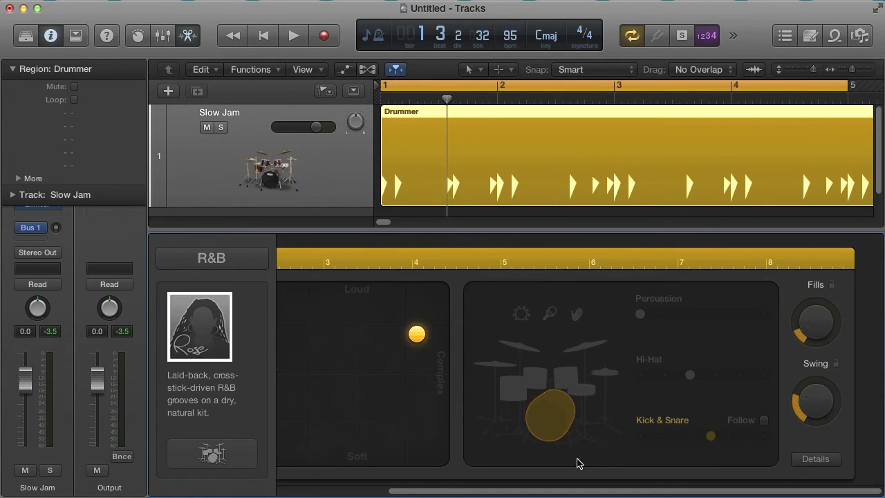
key("space")
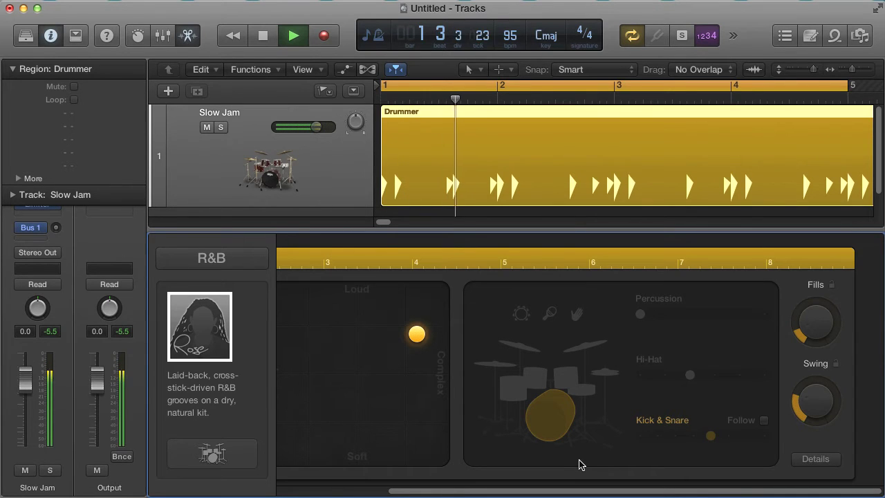
Restore the snare, try toms and cymbals, then return to hi-hat
left_click(586, 391)
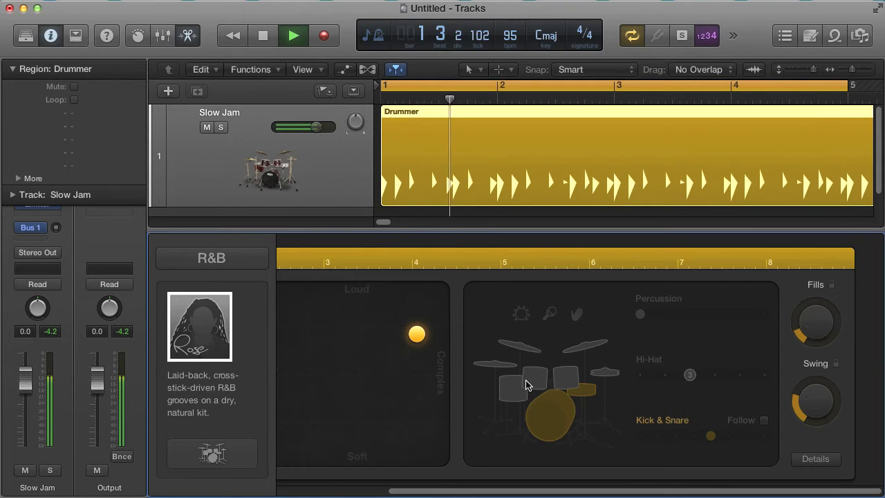
left_click(561, 382)
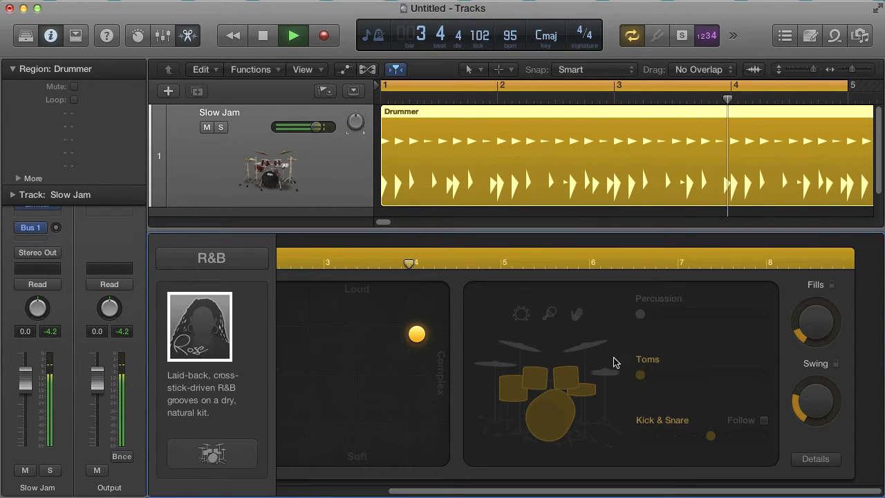
left_click(581, 350)
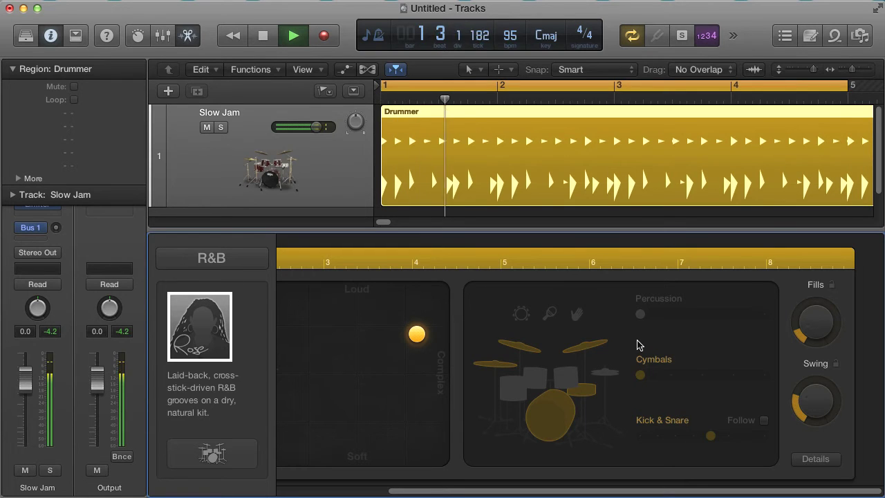
left_click(602, 374)
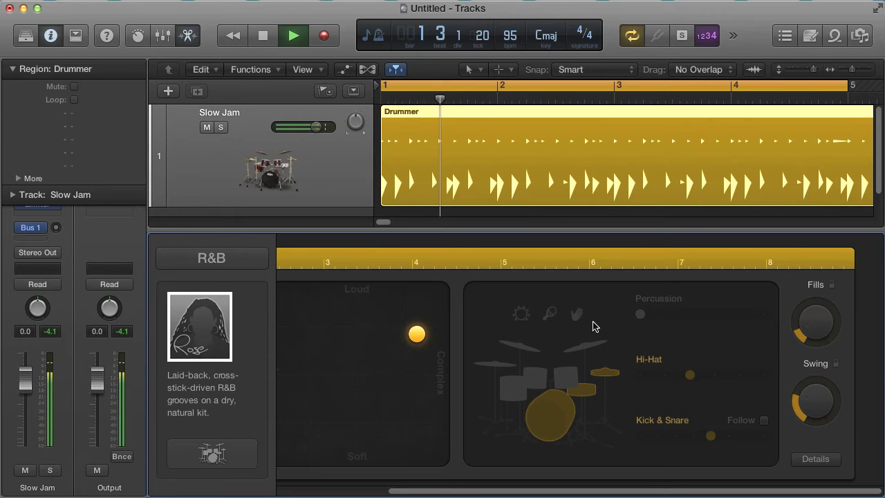
Add tambourine percussion, then switch it to shaker
left_click(521, 319)
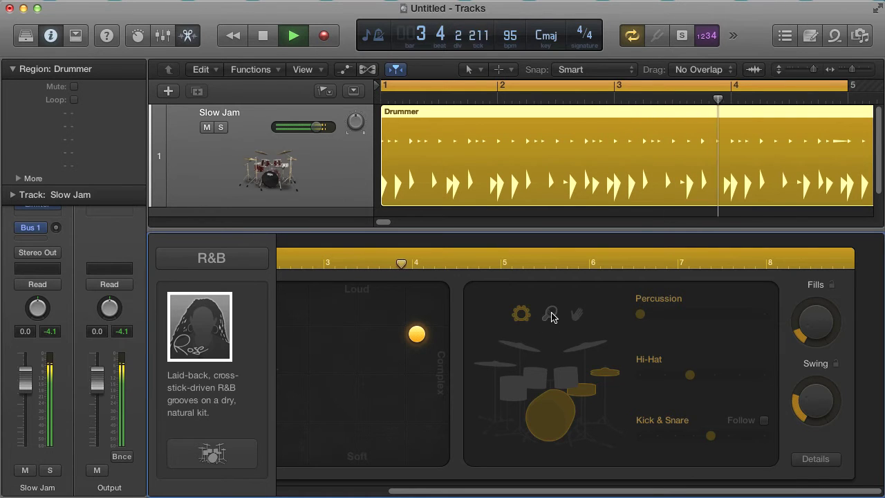
left_click(551, 315)
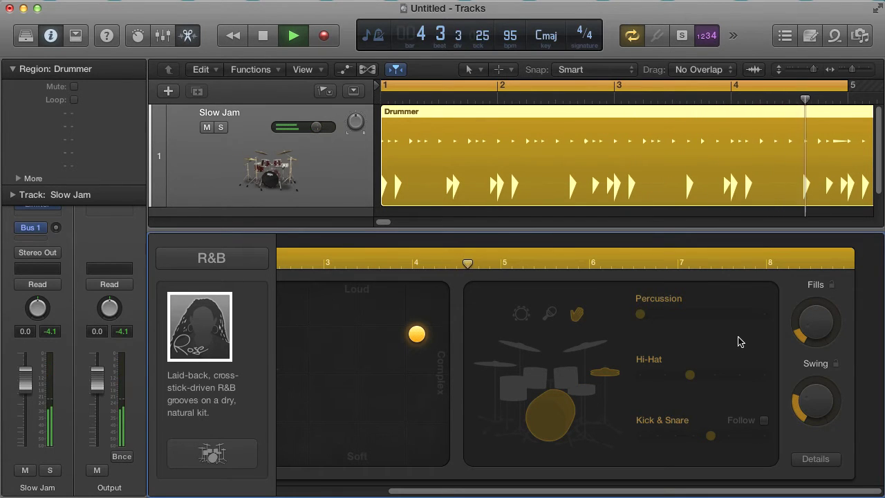
Max the shaker amount, then switch percussion to tambourine at full amount
left_click(704, 316)
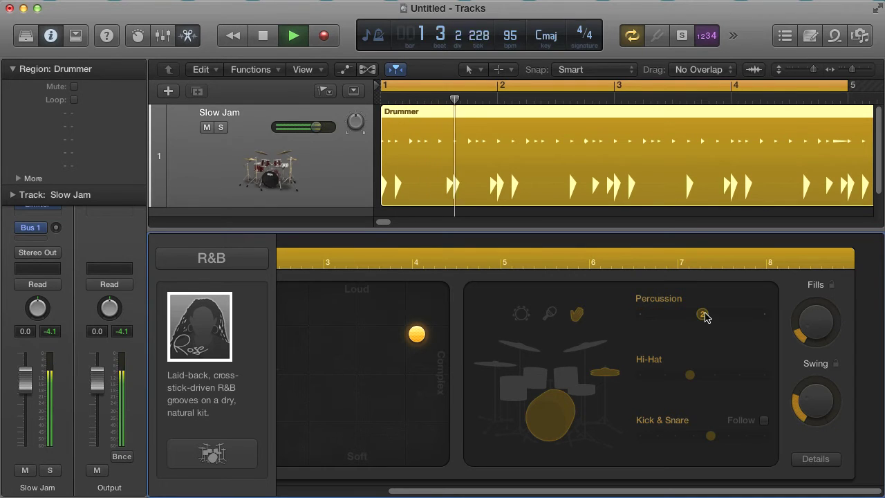
left_click(764, 314)
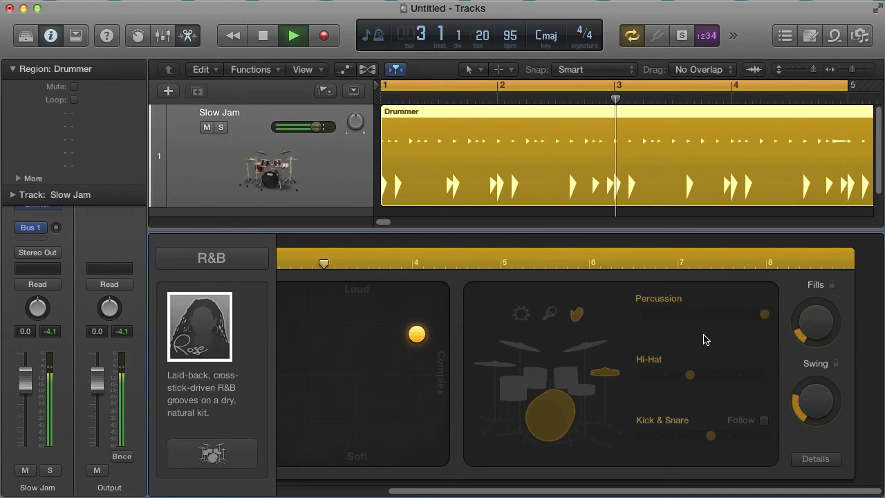
left_click(522, 322)
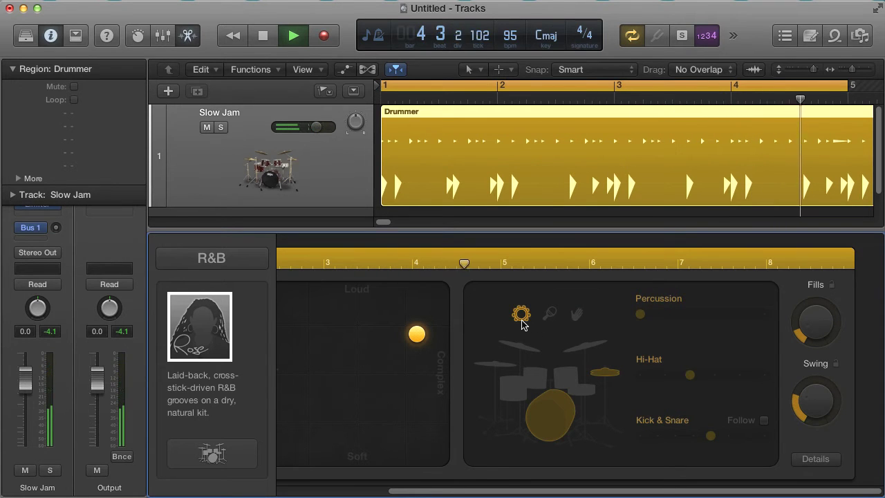
left_click(764, 316)
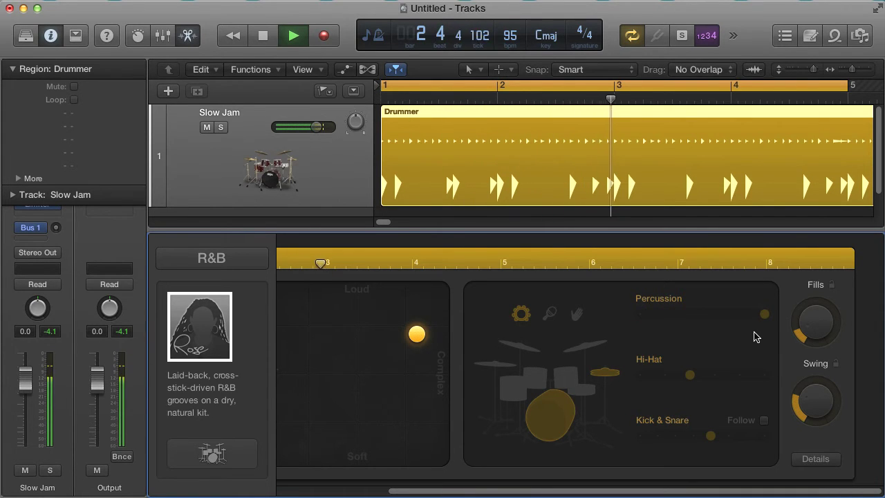
Turn the Hi-Hat amount and Kick & Snare complexity all the way up
left_click(765, 375)
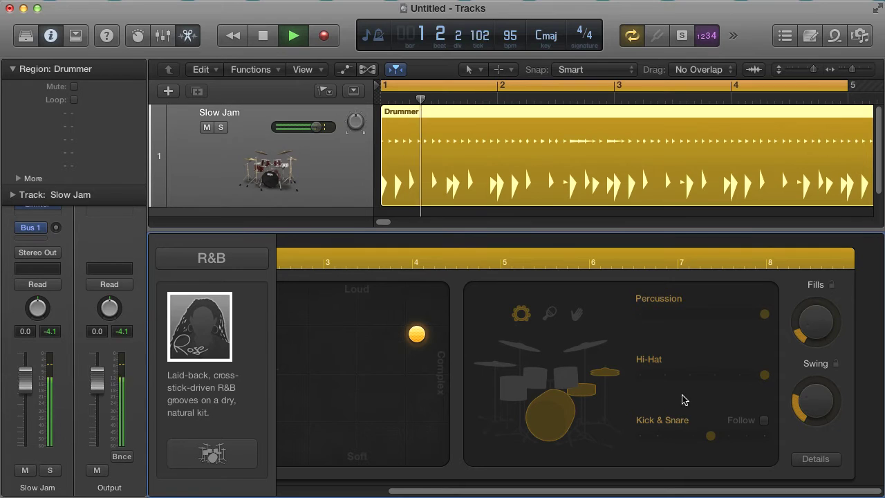
left_click(675, 437)
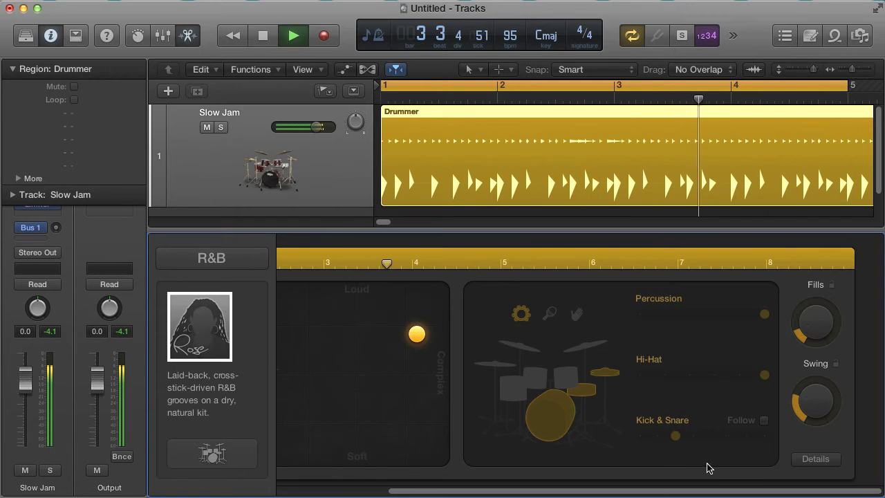
left_click(747, 437)
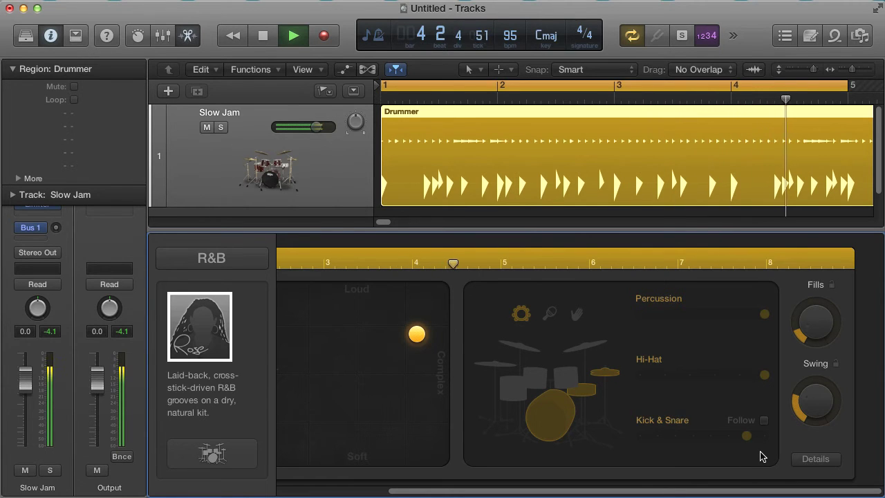
left_click(764, 437)
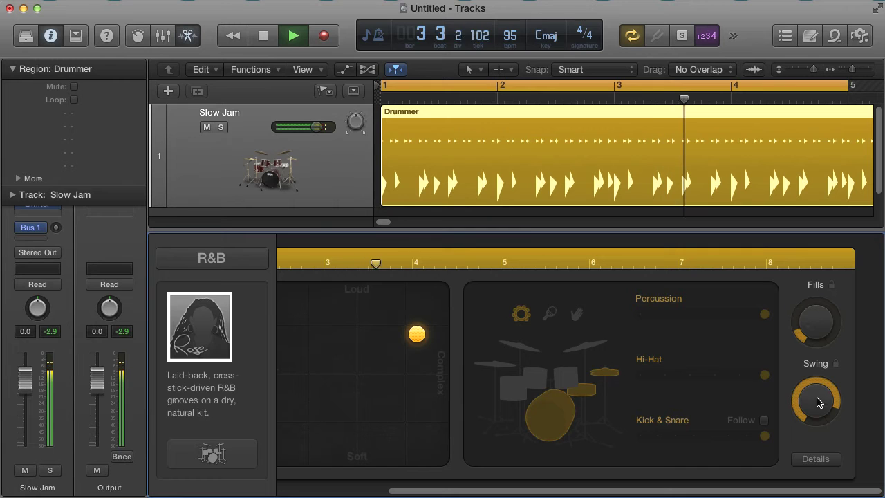
Turn the Drummer region's Swing down low and raise Fills to near maximum
left_click_drag(817, 402, 813, 408)
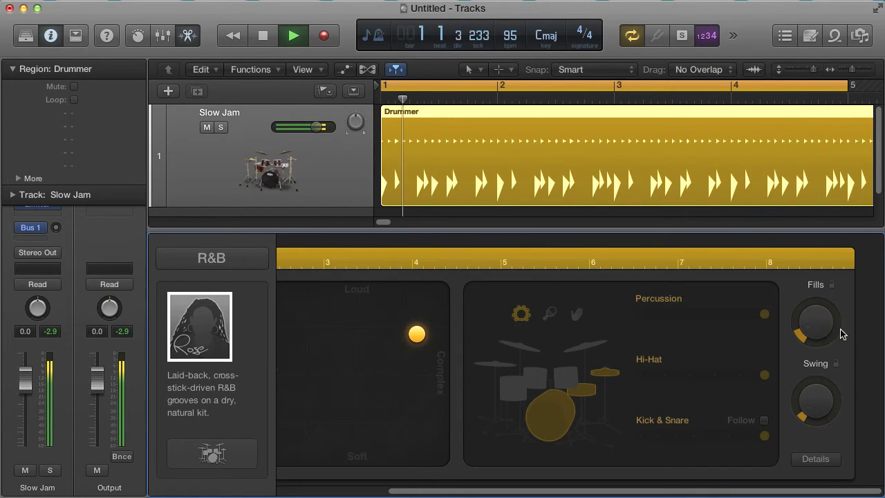
left_click_drag(813, 328, 806, 235)
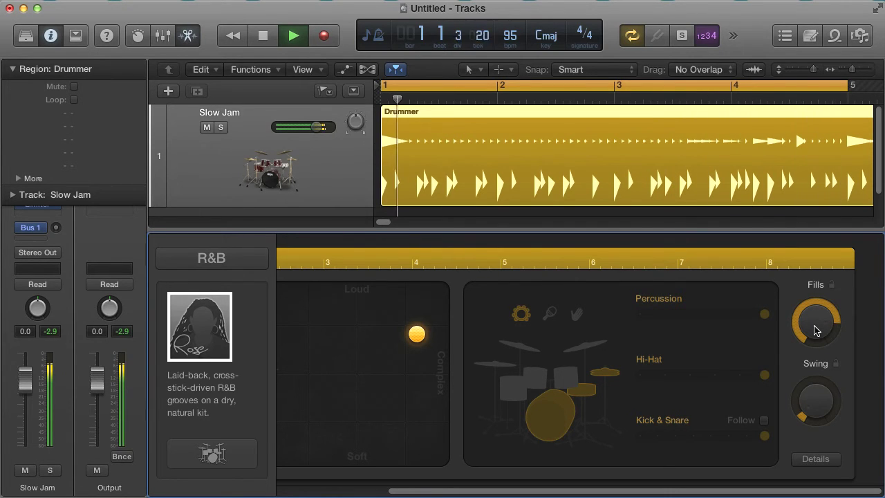
left_click_drag(816, 330, 816, 298)
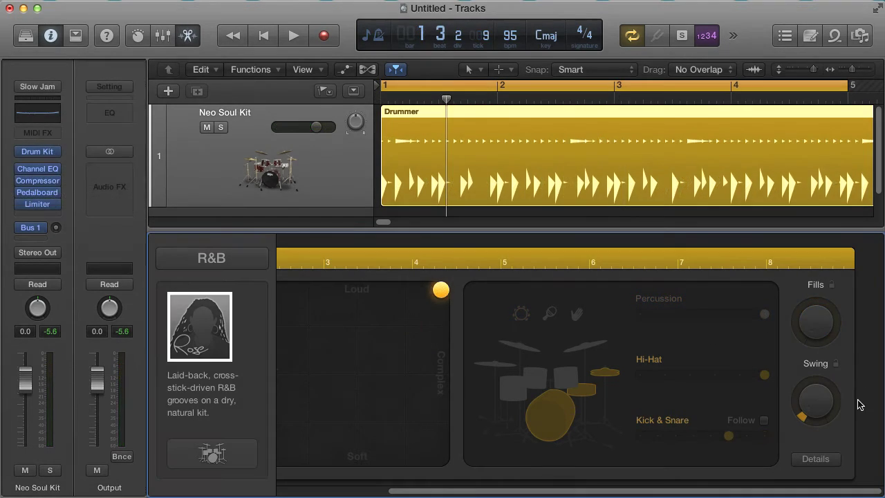
While the groove plays, try Feel at Push and Pull, re-centre it, and raise Ghost Notes near Loud
left_click(817, 460)
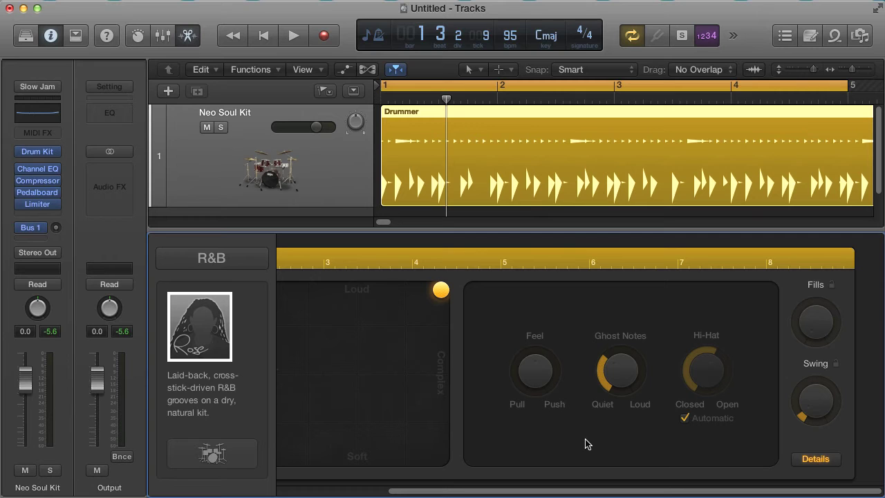
key("space")
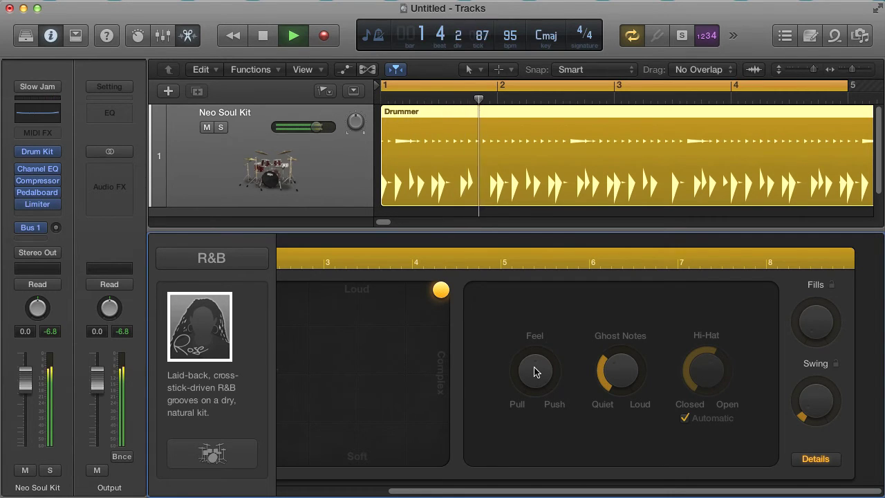
left_click_drag(536, 352, 534, 276)
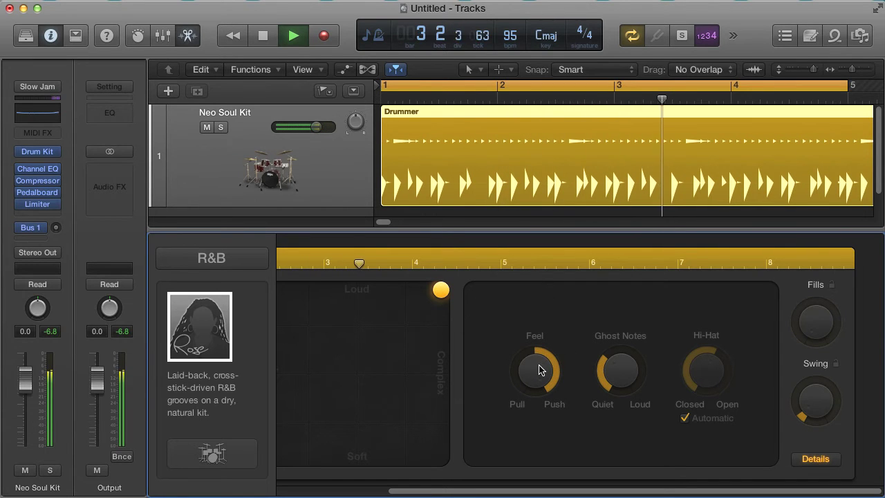
left_click_drag(537, 369, 547, 457)
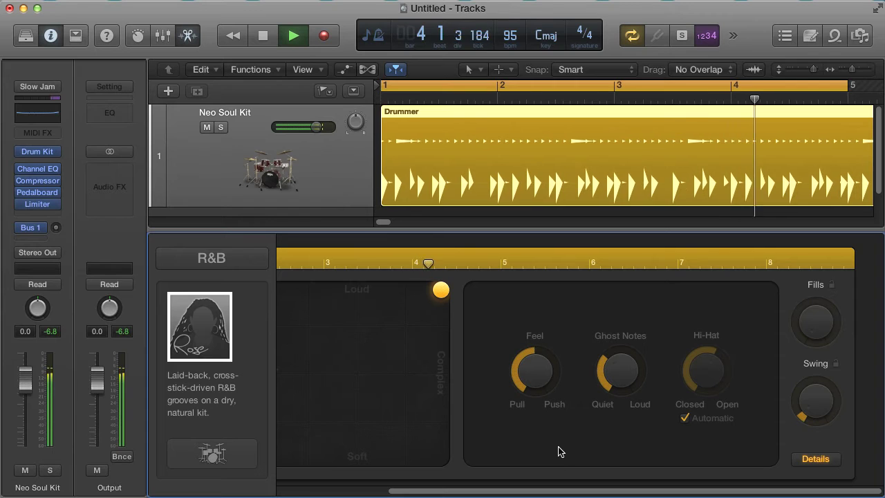
left_click(535, 372, "alt")
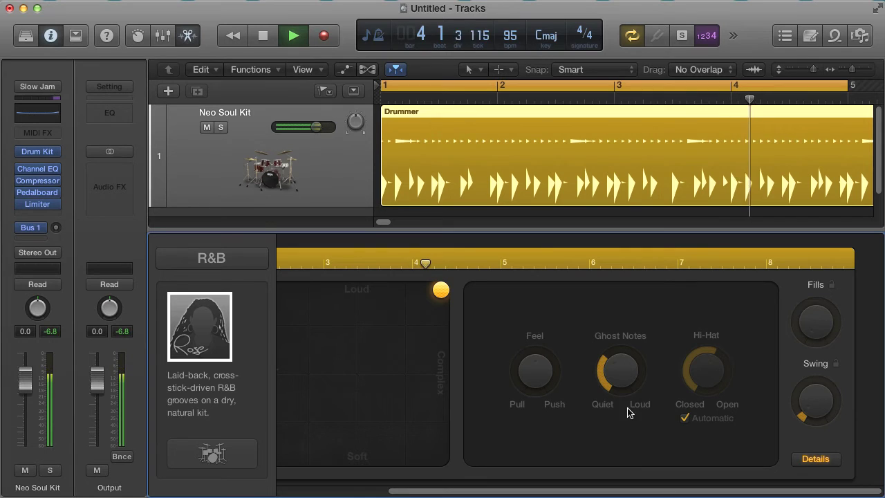
mouse_move(627, 369)
left_mouse_down()
mouse_move(629, 426)
mouse_move(629, 418)
left_mouse_up()
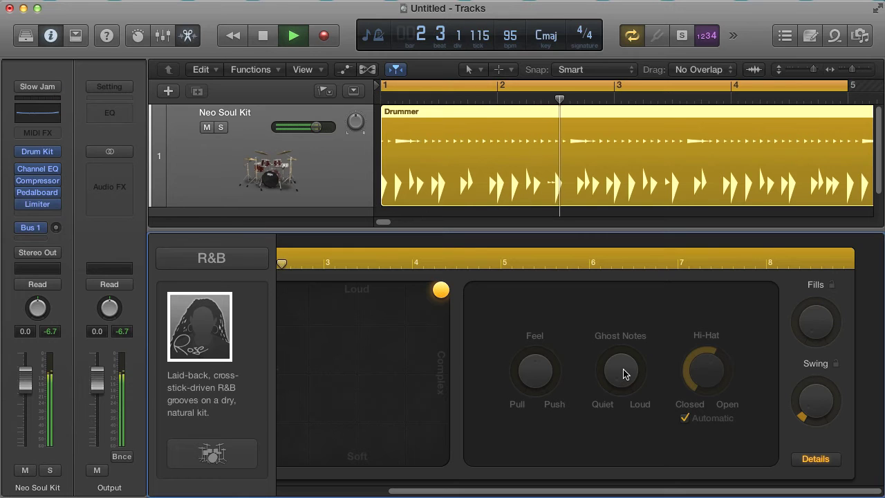
left_click_drag(623, 369, 629, 135)
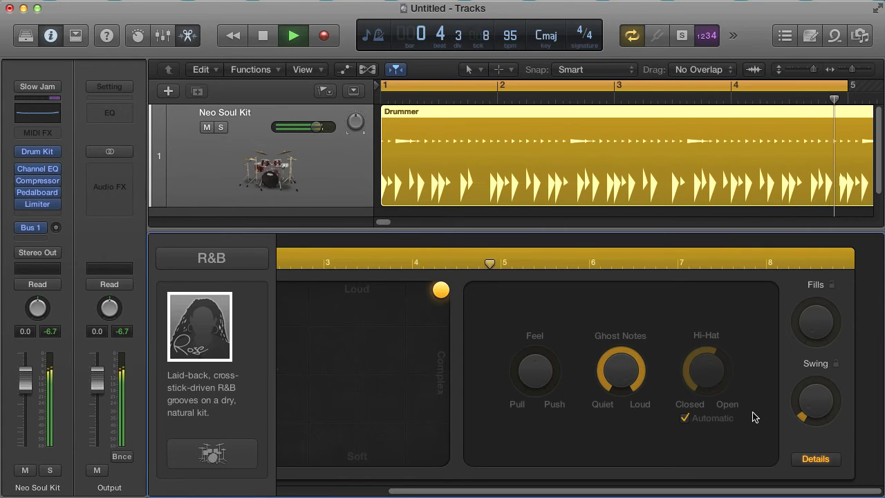
Put the hi-hat under manual control, close it further, and max out Kick & Snare complexity
left_click(685, 418)
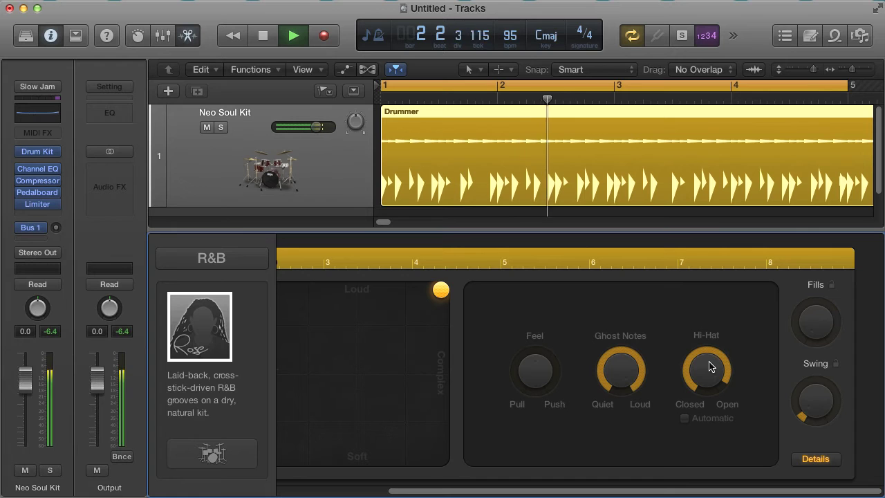
left_click_drag(716, 420, 715, 458)
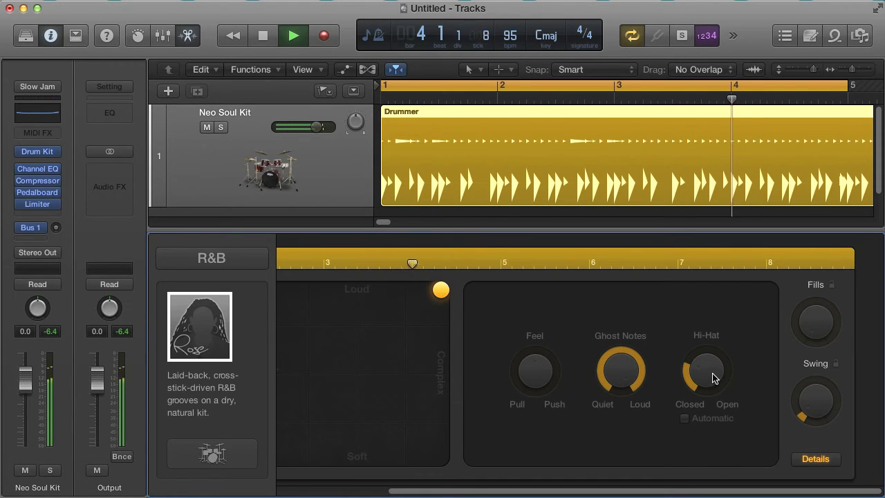
left_click(811, 461)
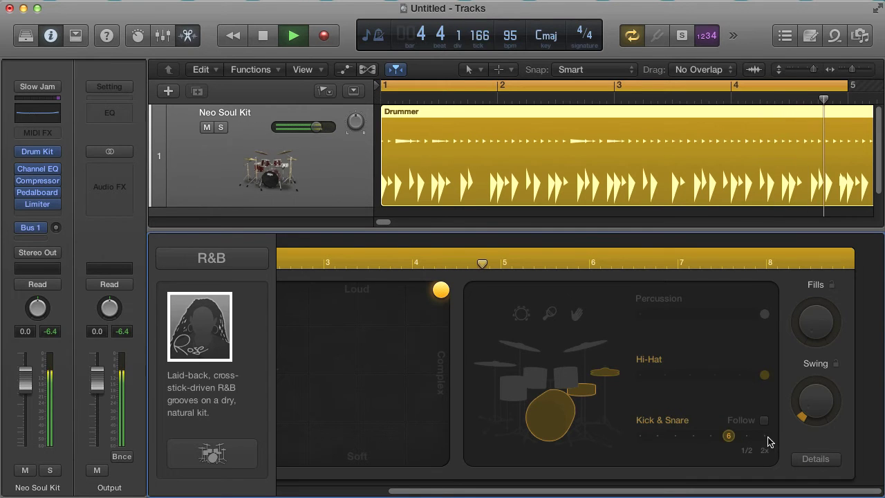
left_click_drag(729, 435, 764, 435)
Open the hi-hat about halfway, set Ghost Notes high, and stop playback
left_click(816, 460)
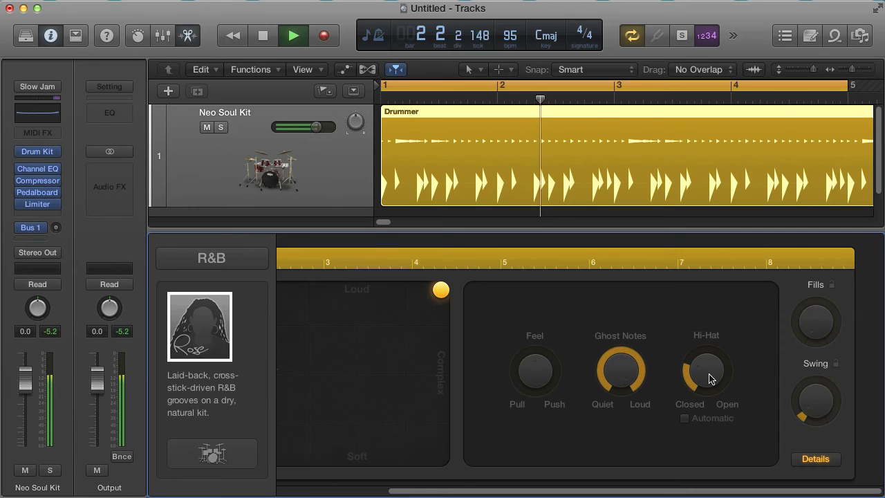
left_click_drag(710, 379, 704, 336)
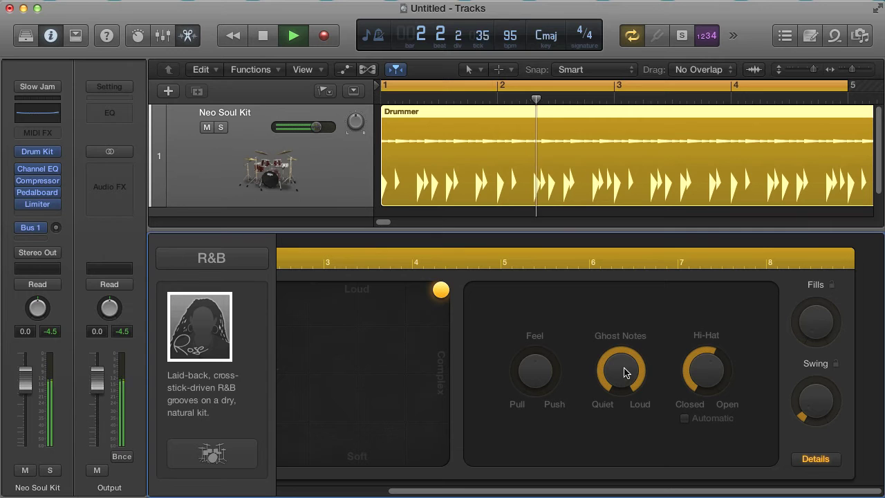
left_click_drag(626, 386, 652, 492)
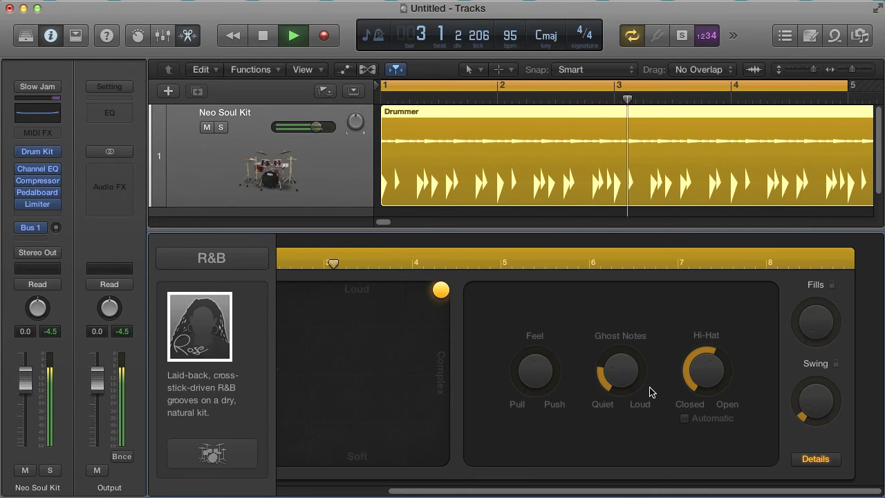
left_click_drag(641, 383, 629, 241)
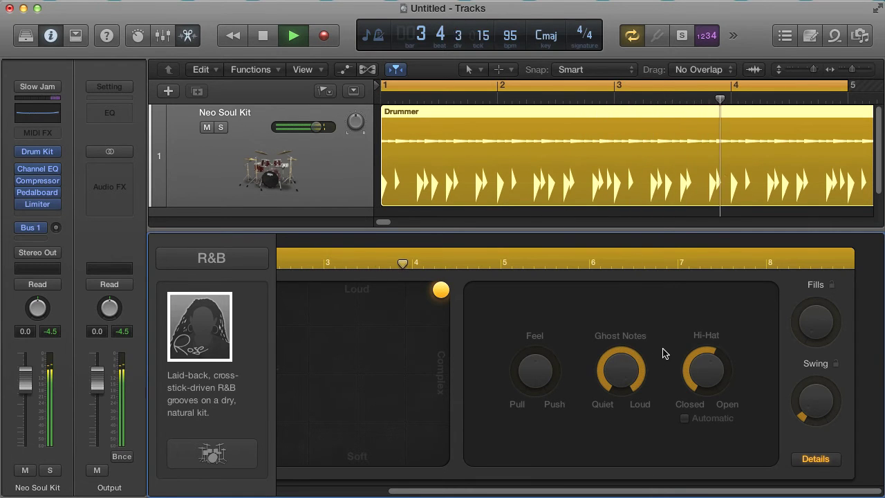
key("space")
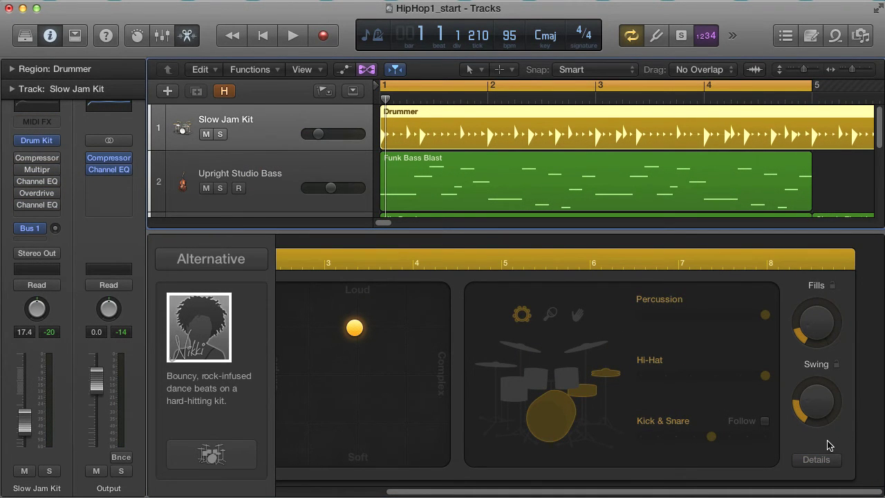
Make Kick & Snare follow the Upright Studio Bass track, with drum and bass tracks soloed
left_click(766, 421)
left_click(221, 135)
left_click(220, 188)
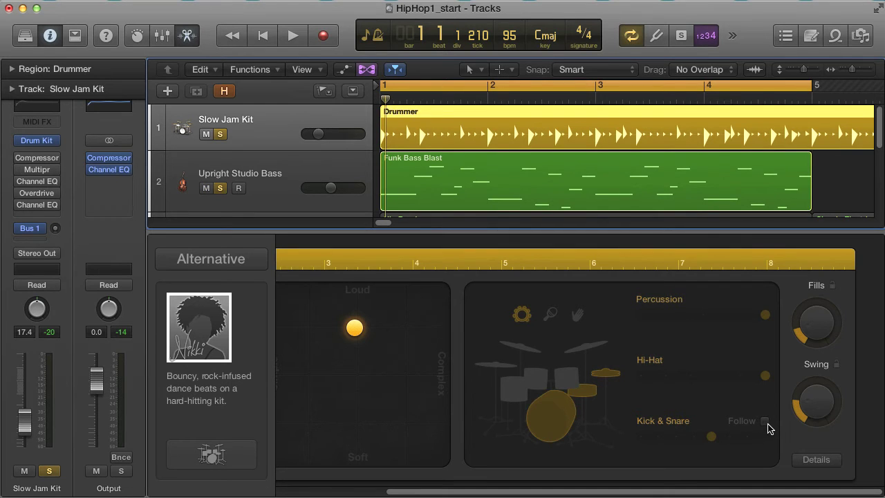
left_click(717, 437)
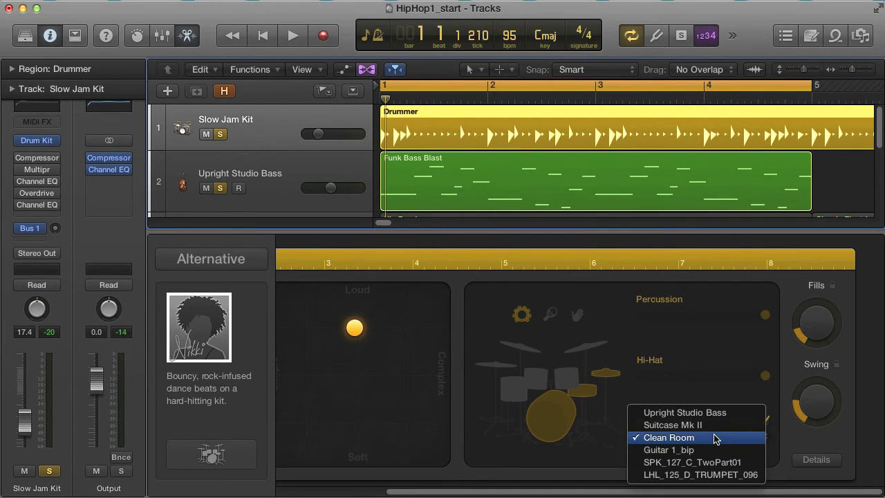
left_click(705, 412)
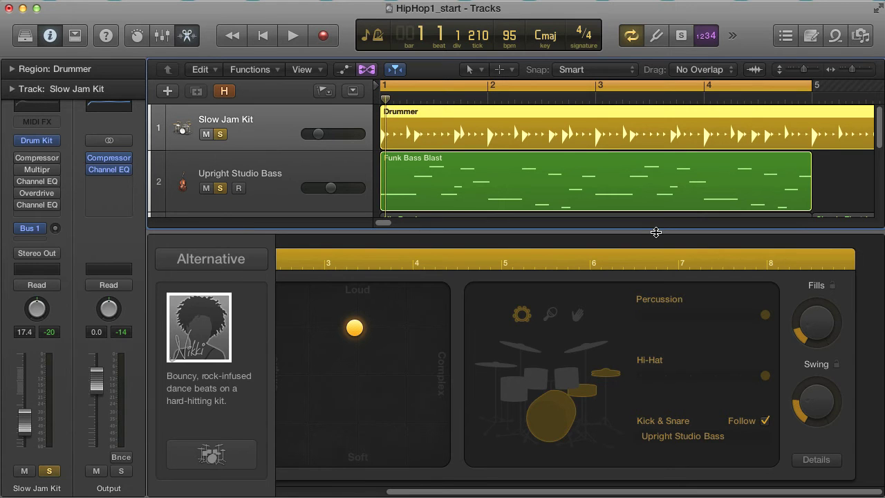
Play drums with bass, comparing Follow off and on, then stop playback
key("space")
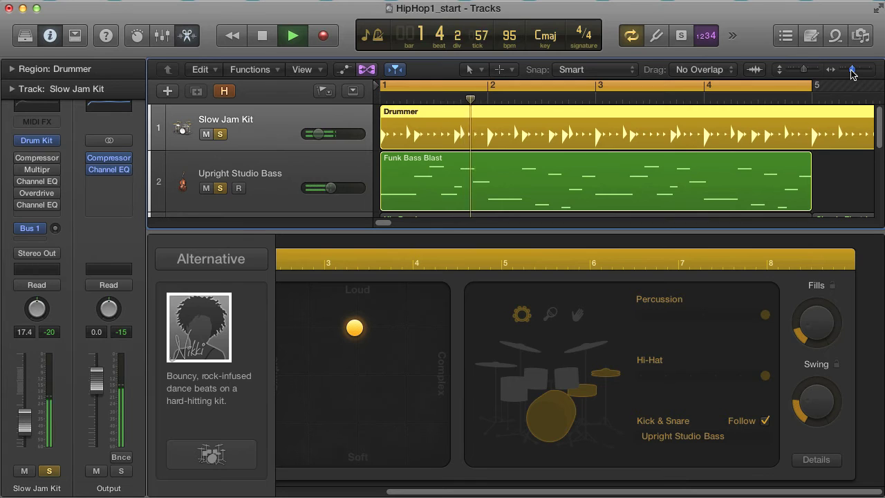
left_click_drag(851, 69, 858, 69)
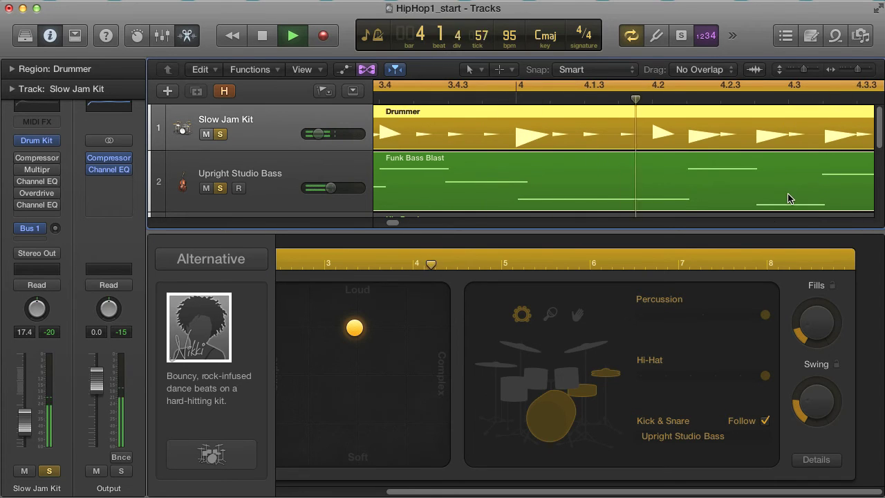
left_click(765, 421)
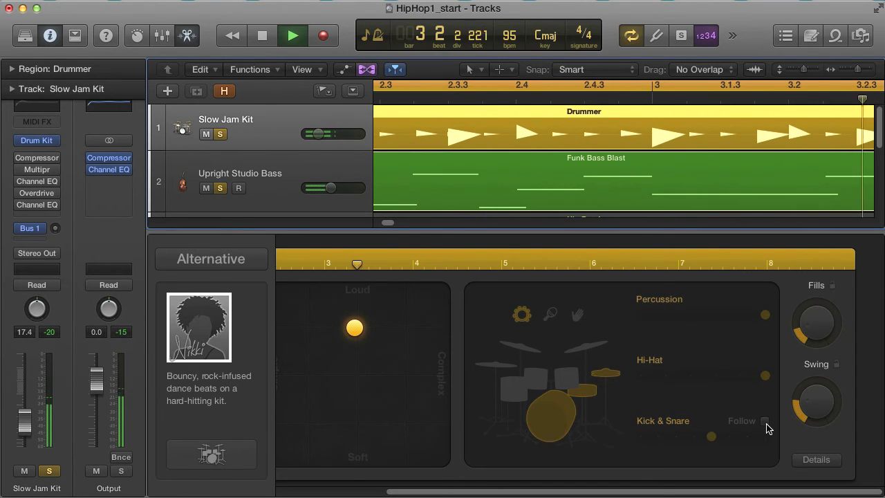
left_click(765, 422)
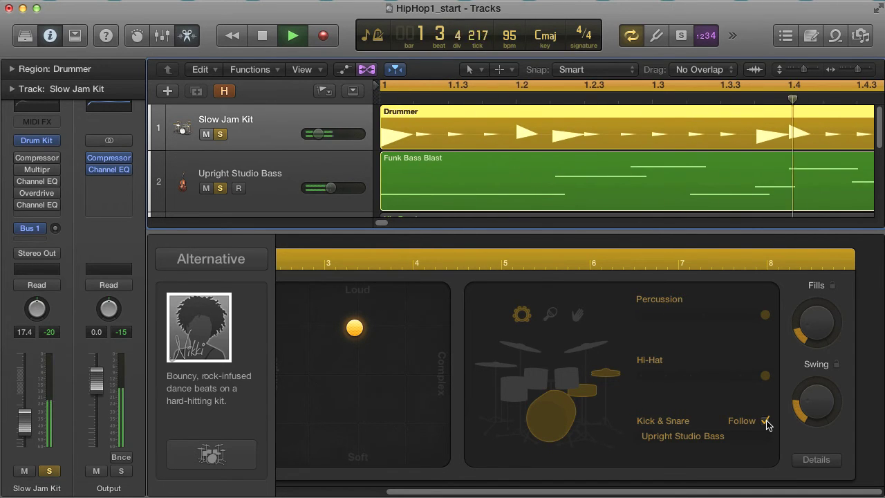
key("space")
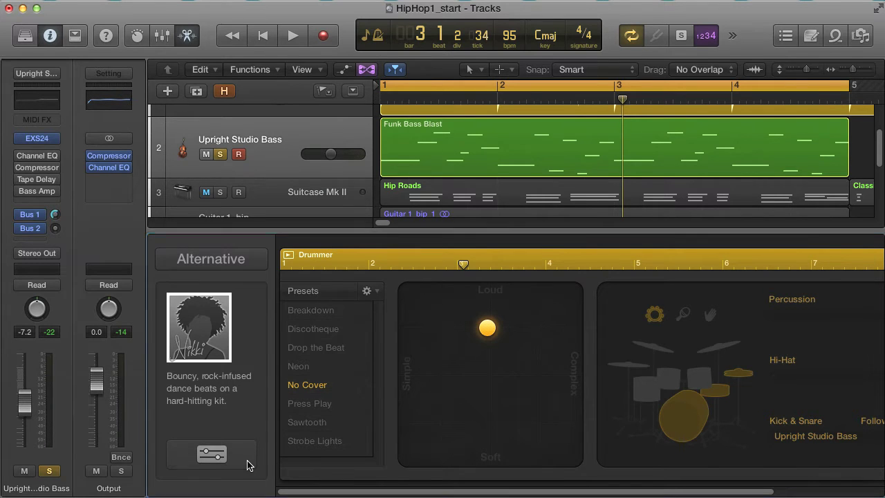
Load the Portland Kit preset in the Slow Jam Kit's Drum Kit Designer
left_click(251, 464)
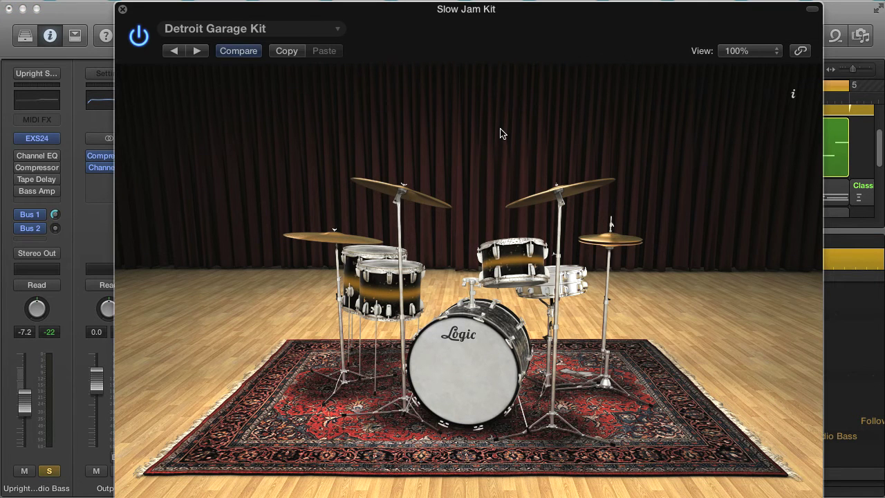
left_click(338, 31)
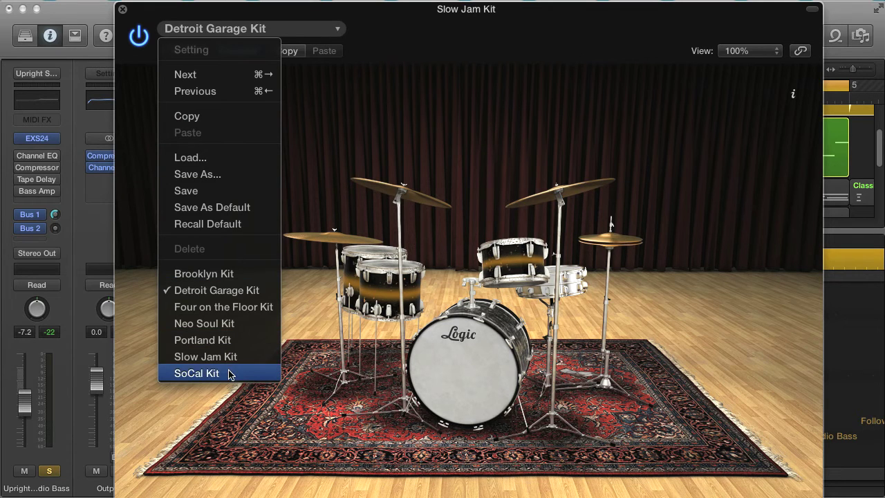
left_click(232, 344)
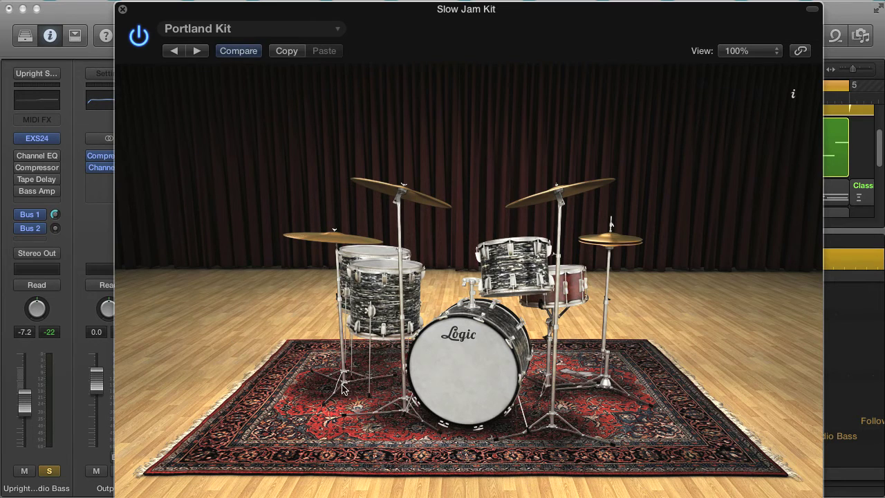
Audition the Portland 2 and Portland 3 kicks, then keep the original Portland kick
left_click(579, 303)
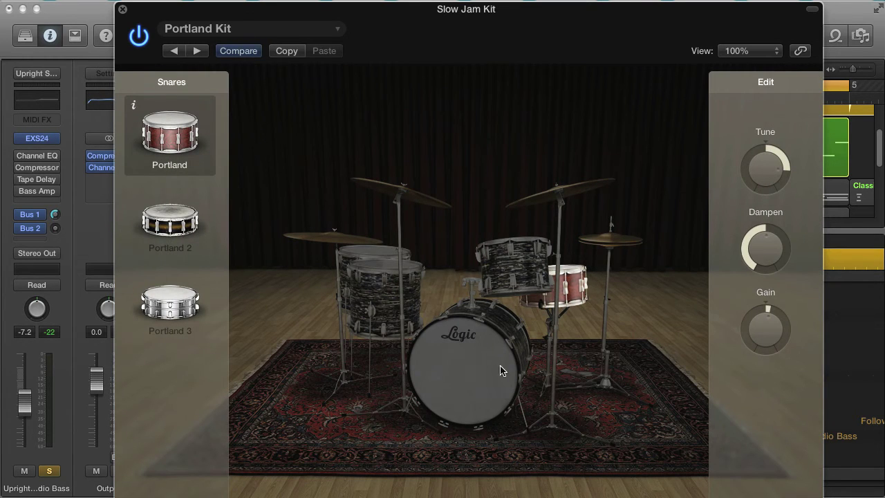
left_click(481, 366)
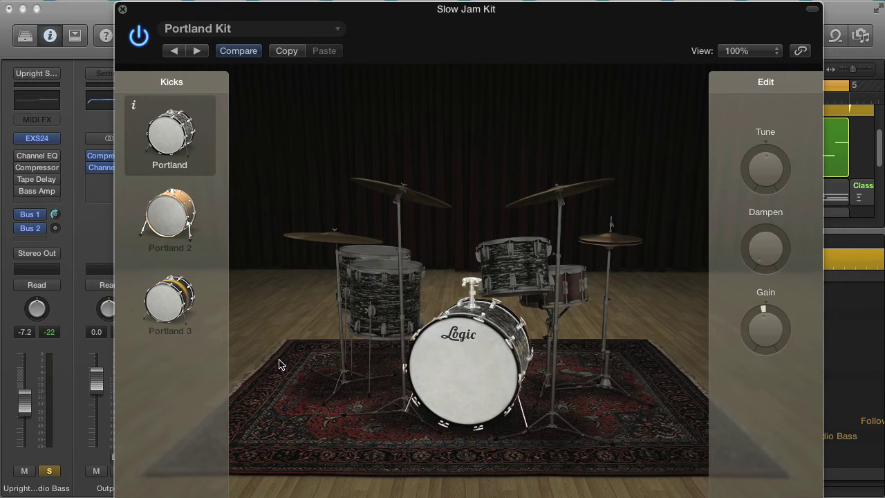
left_click(181, 230)
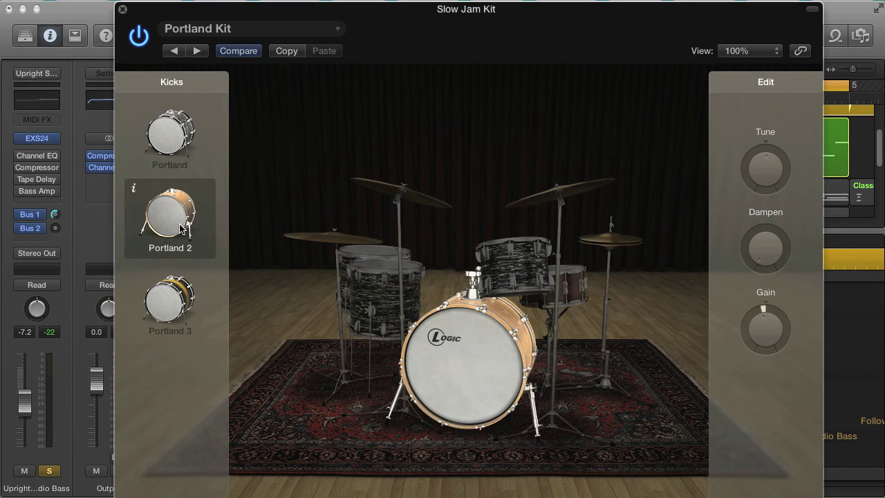
left_click(168, 313)
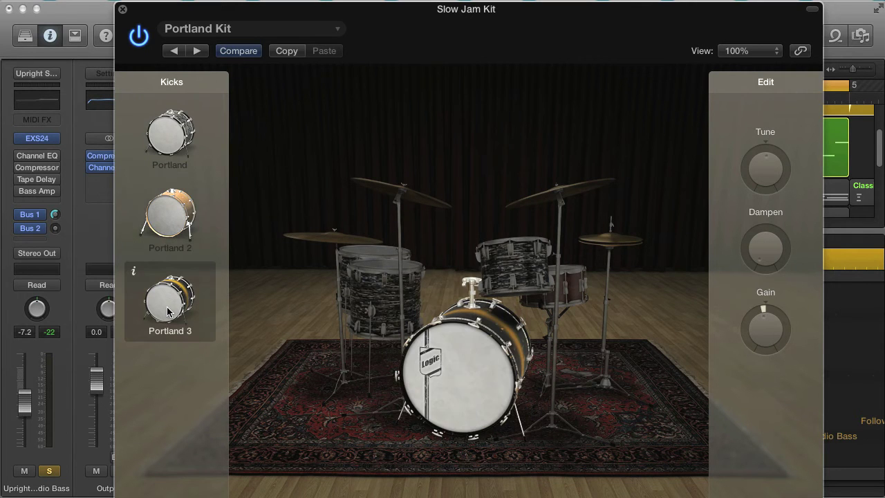
left_click(169, 134)
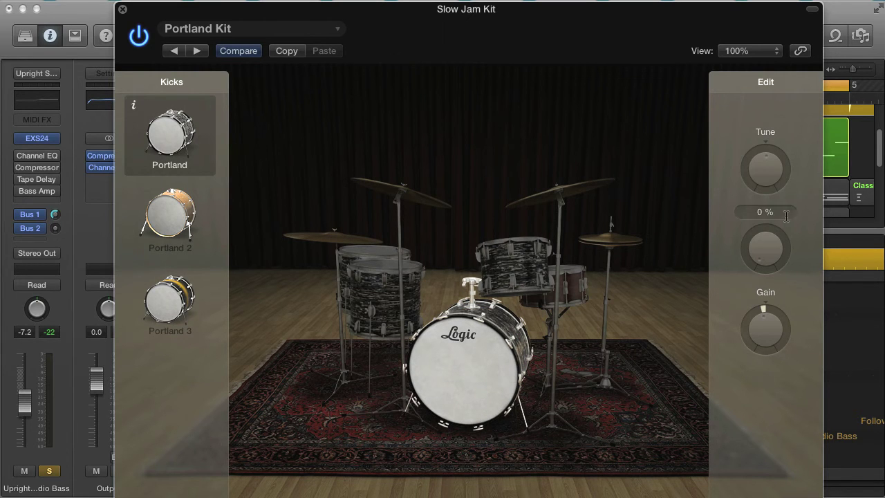
Set the kick's Dampen to about 74 % after trying roughly 95 %
left_click(527, 364)
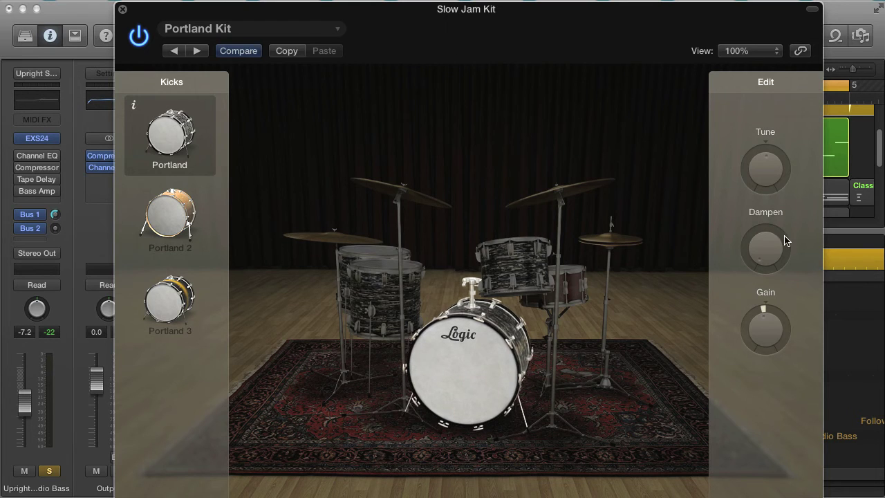
left_click_drag(780, 246, 766, 153)
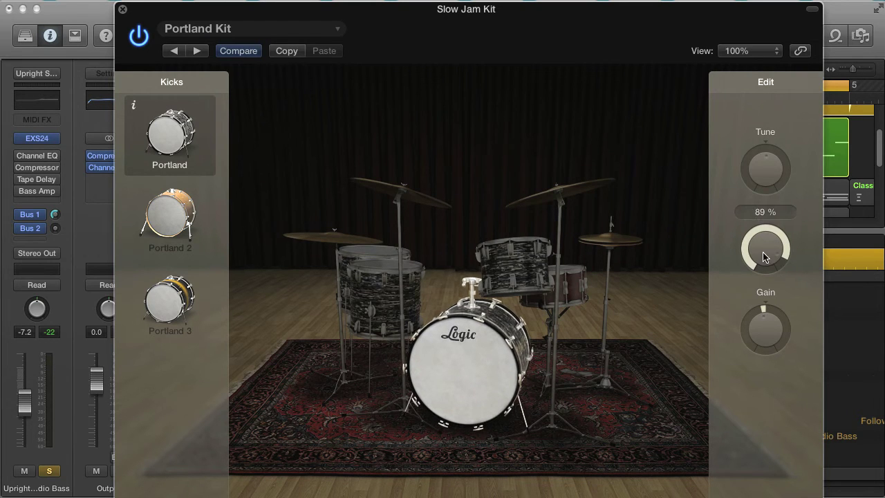
left_click_drag(793, 268, 766, 291)
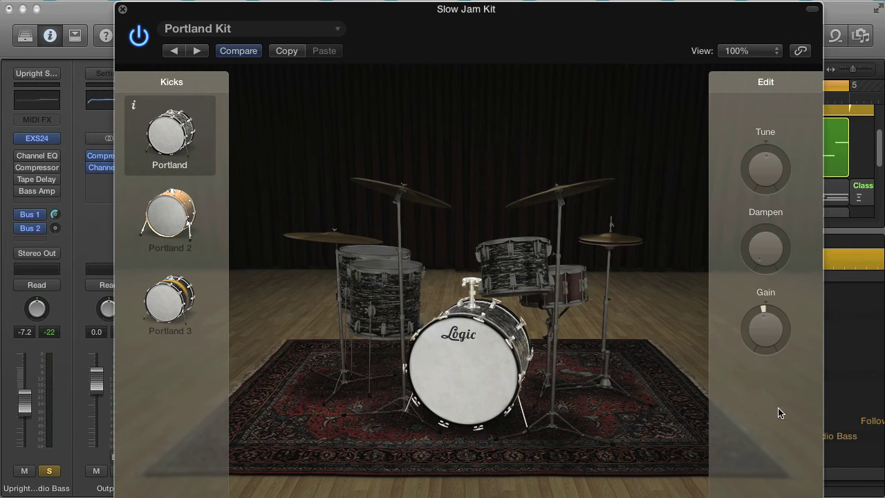
left_click(564, 295)
Inspect the tom groups, crash cymbals, and snare options in Drum Kit Designer
left_click(779, 102)
left_click(808, 101)
left_click(722, 102)
left_click(577, 197)
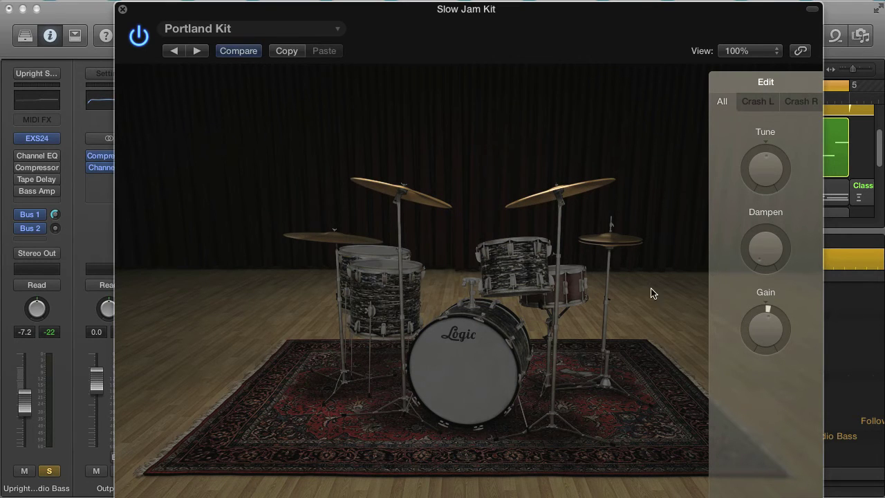
left_click(577, 298)
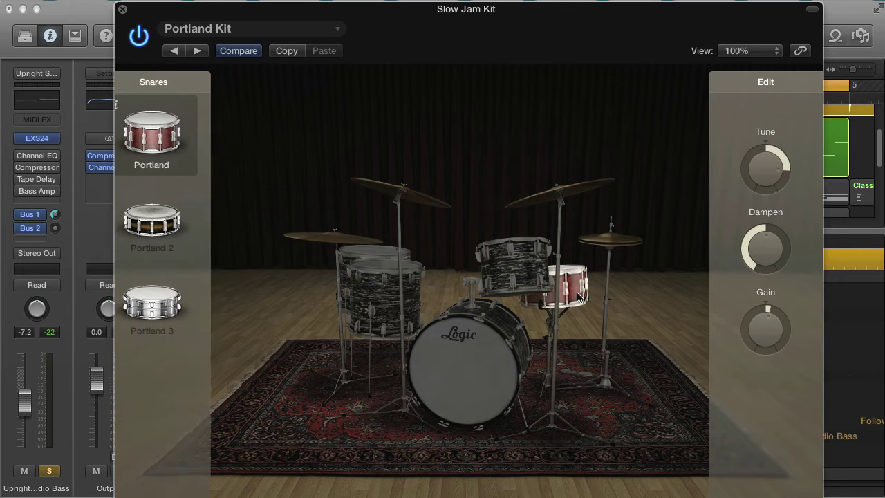
left_click(617, 243)
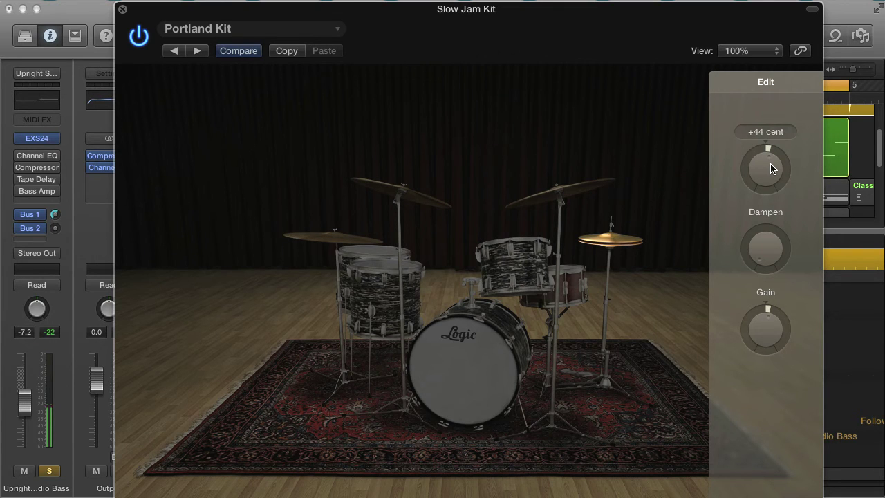
left_click(572, 297)
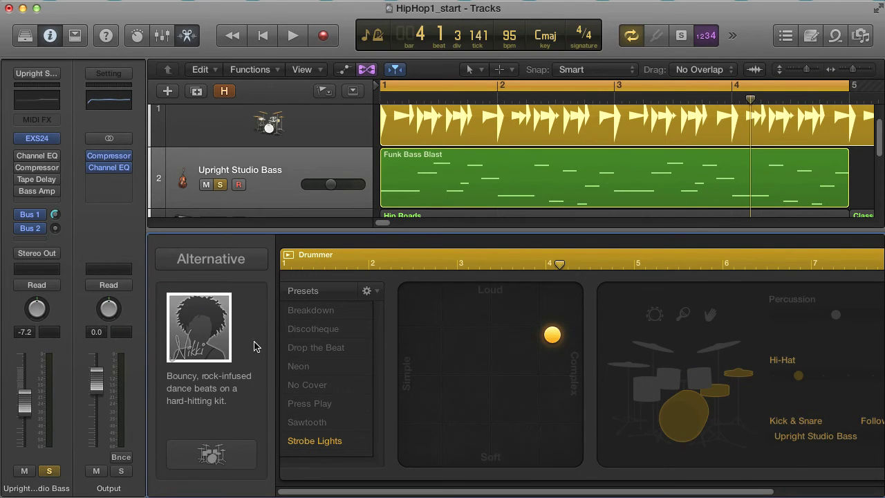
Replace the drummer with Aidan, the restrained indie rock drummer
mouse_move(199, 327)
left_click(221, 335)
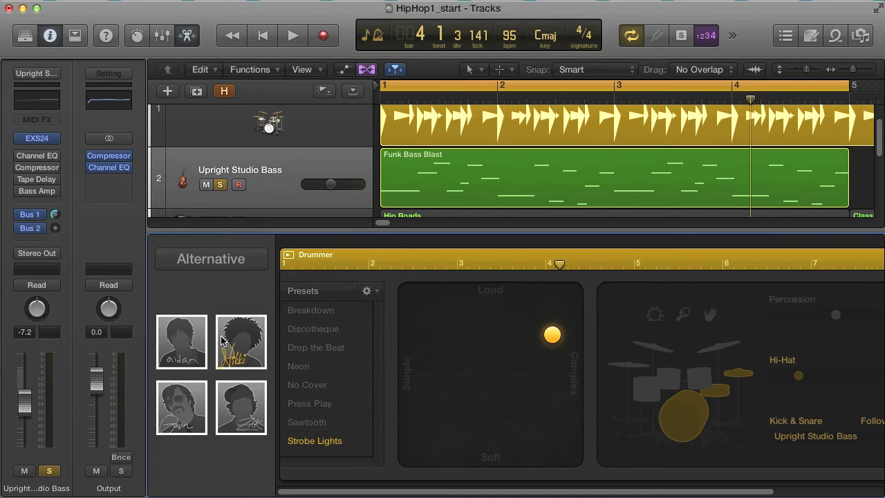
left_click(190, 350)
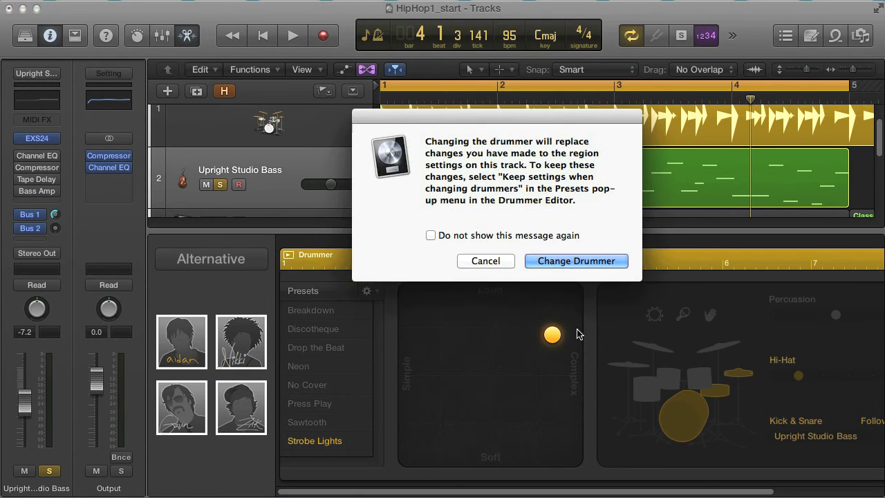
left_click(563, 265)
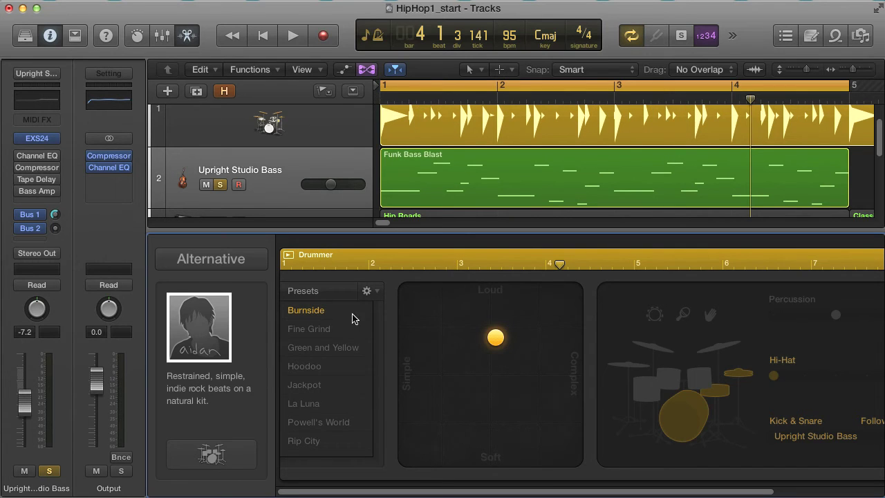
left_click(247, 457)
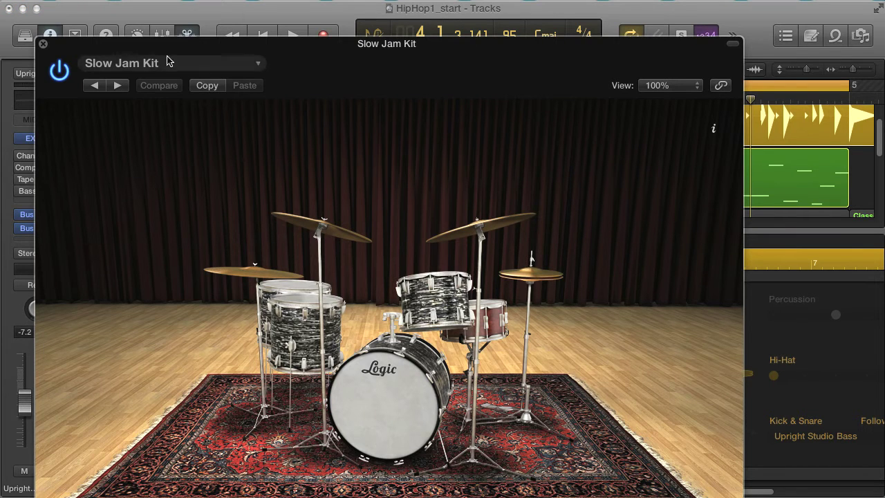
left_click(43, 44)
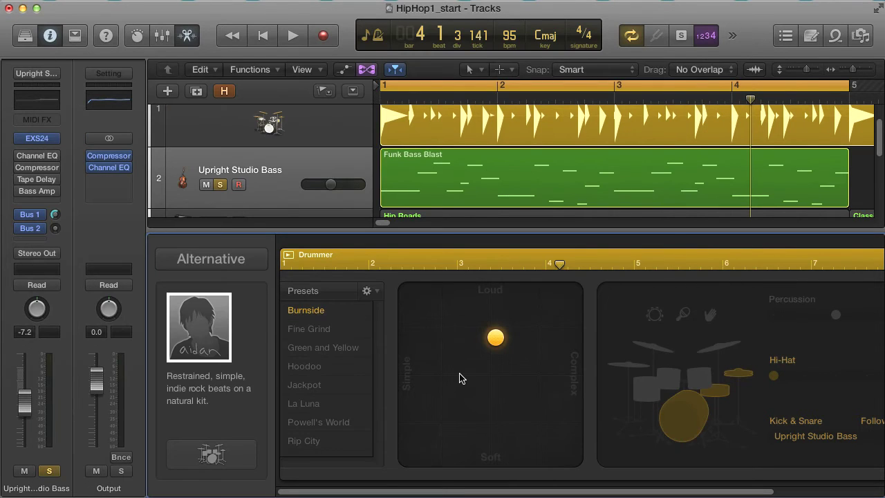
Audition Aidan's beat, undo back to Nikki, and audition the original beat again
key("space")
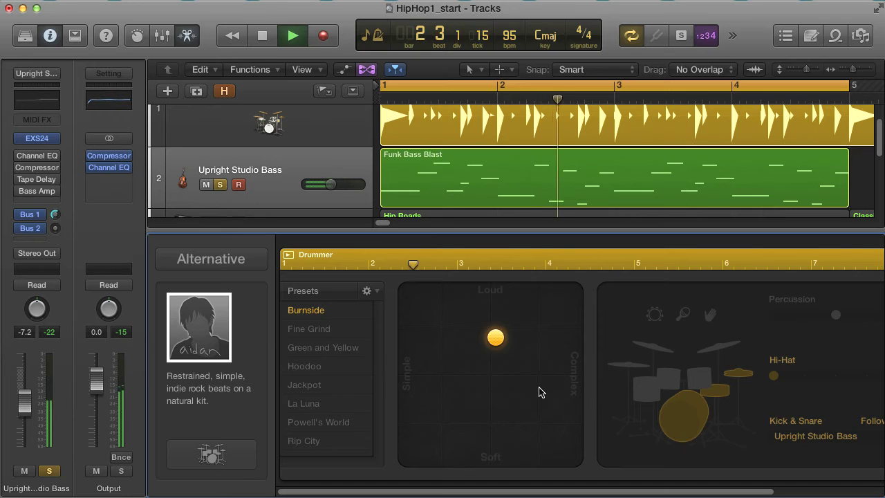
key("space")
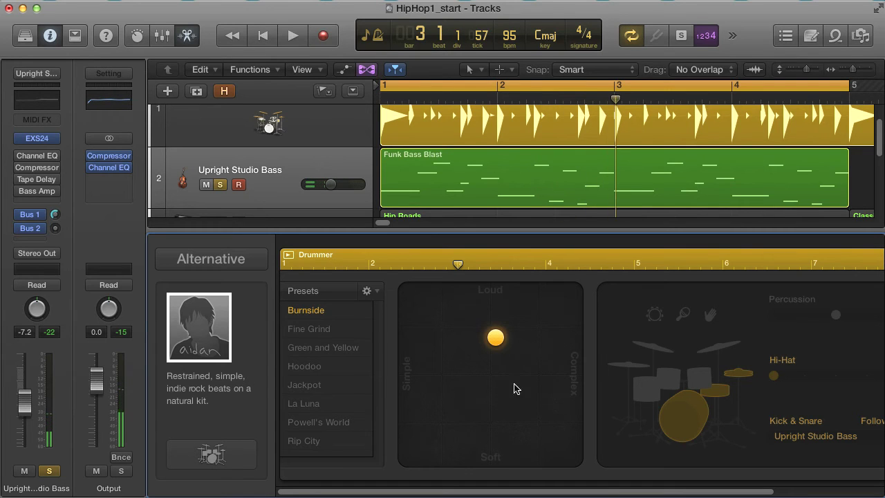
key("super+z")
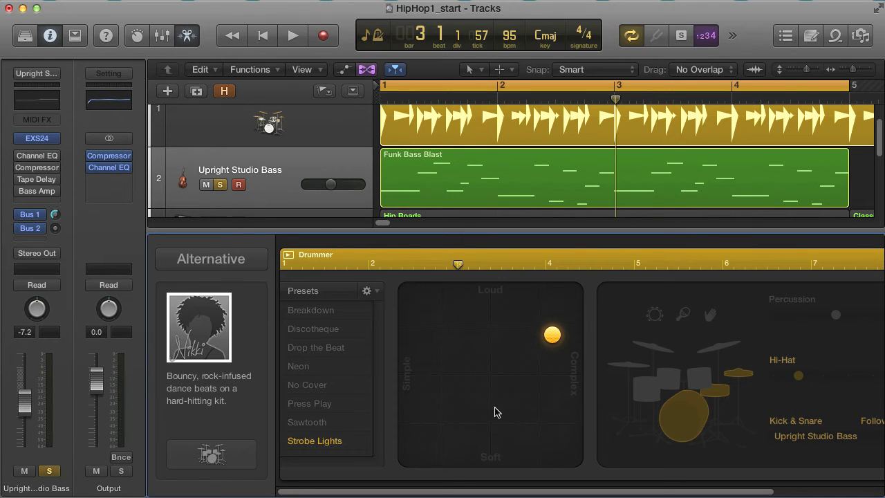
key("space")
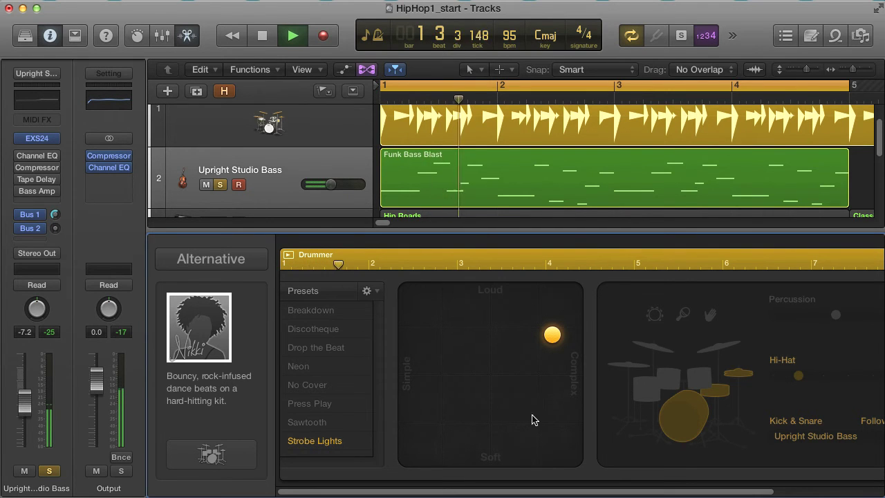
key("space")
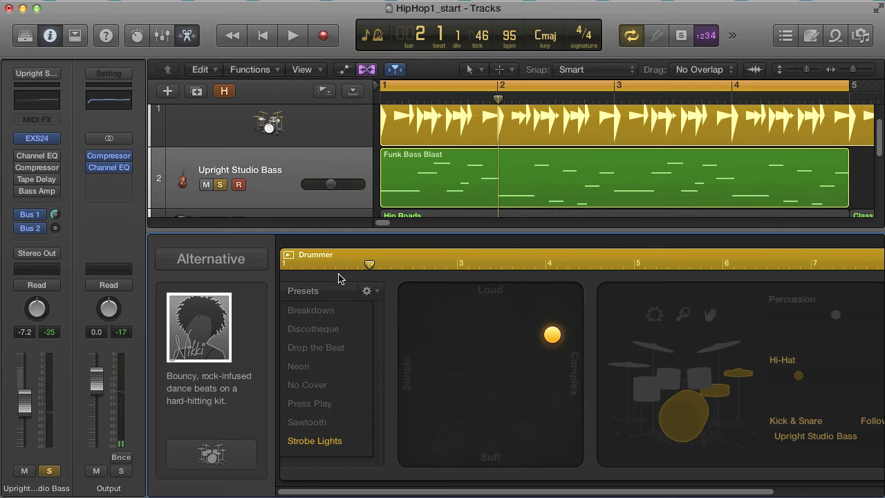
left_click(115, 0)
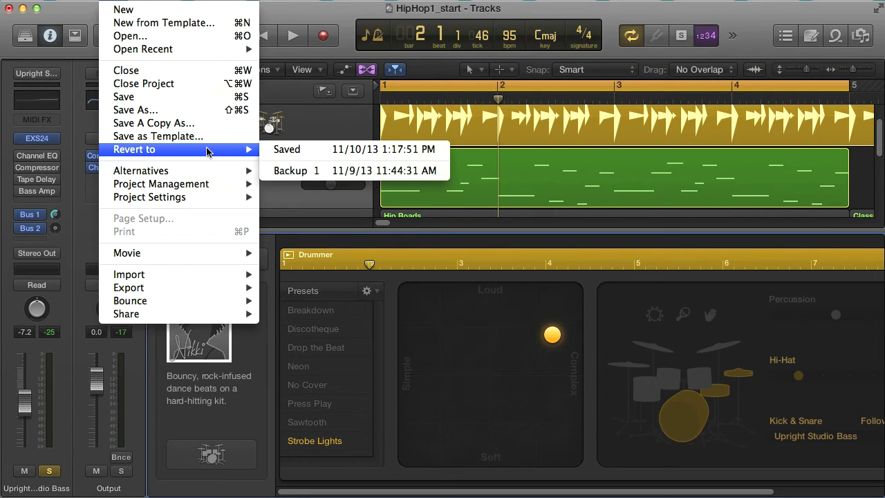
mouse_move(141, 171)
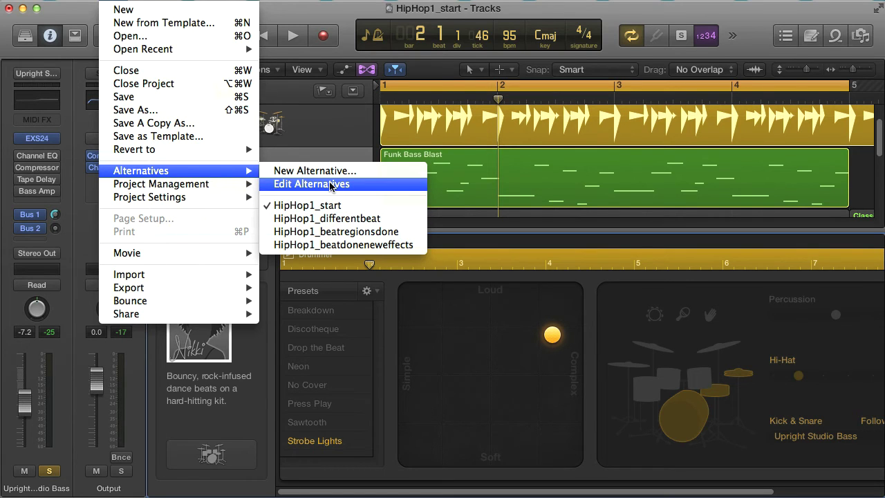
Review the saved project alternatives and close the list with HipHop1_start still selected
left_click(330, 185)
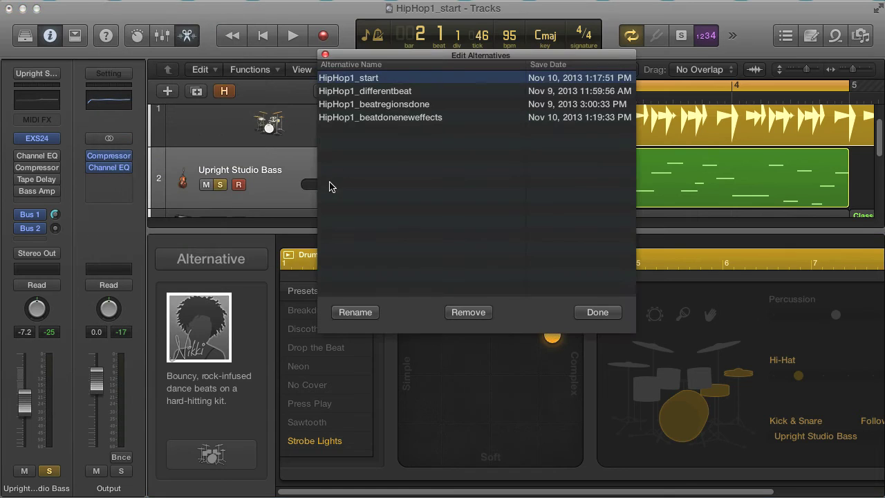
left_click_drag(424, 60, 458, 112)
left_click(423, 142)
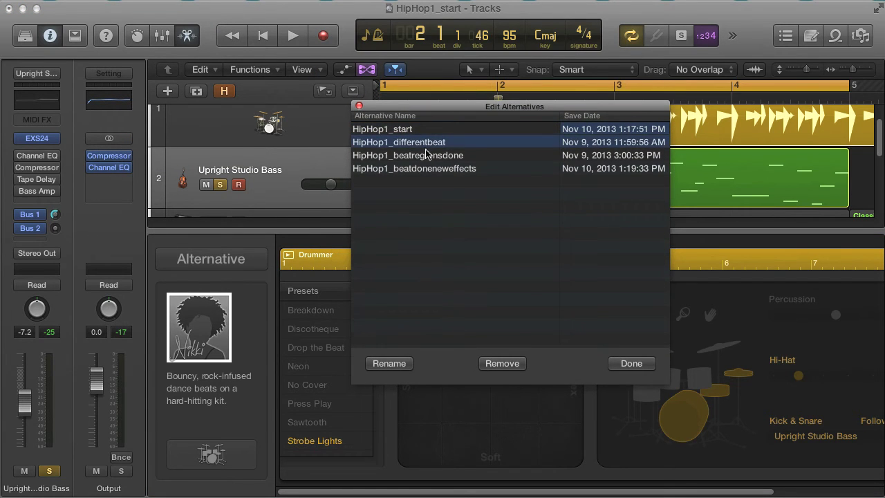
left_click(412, 131)
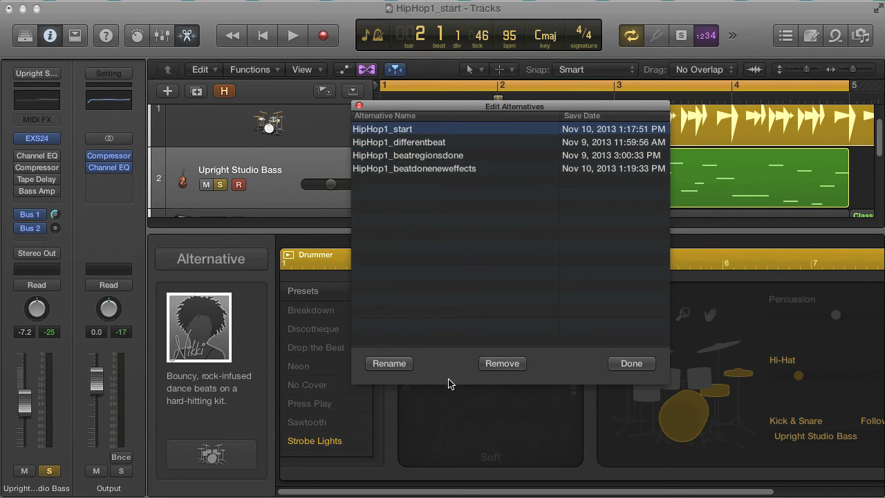
left_click(360, 107)
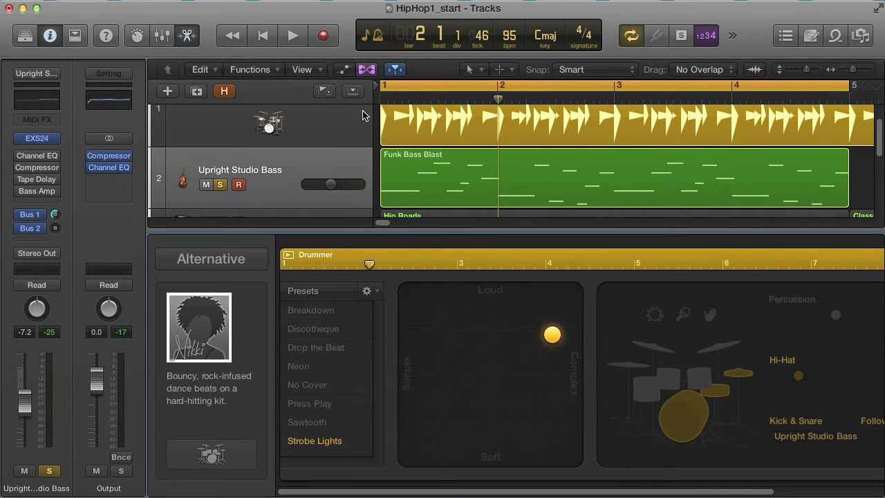
Enable 'Keep settings when changing drummers' and switch the drummer to Sean
left_click(367, 291)
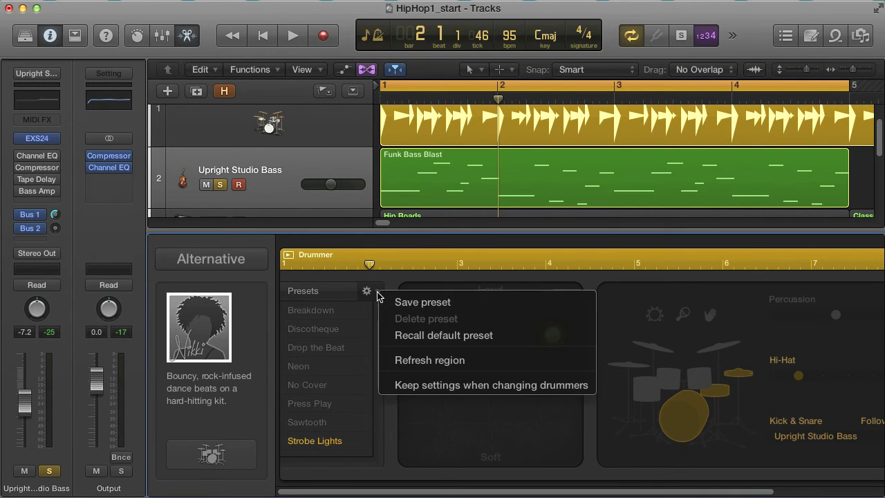
left_click(481, 386)
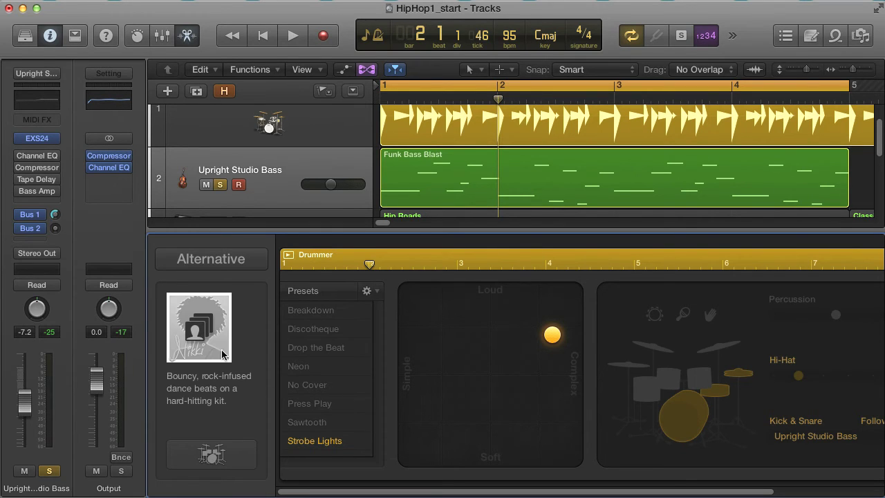
left_click(229, 321)
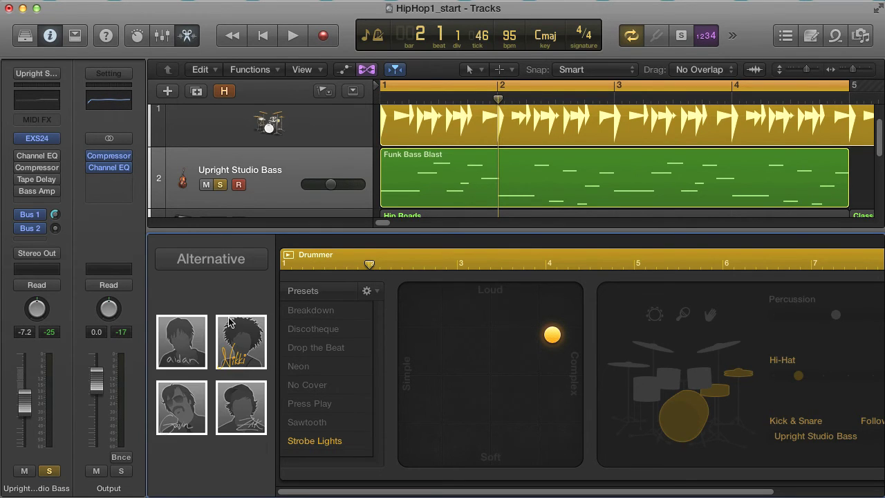
left_click(195, 409)
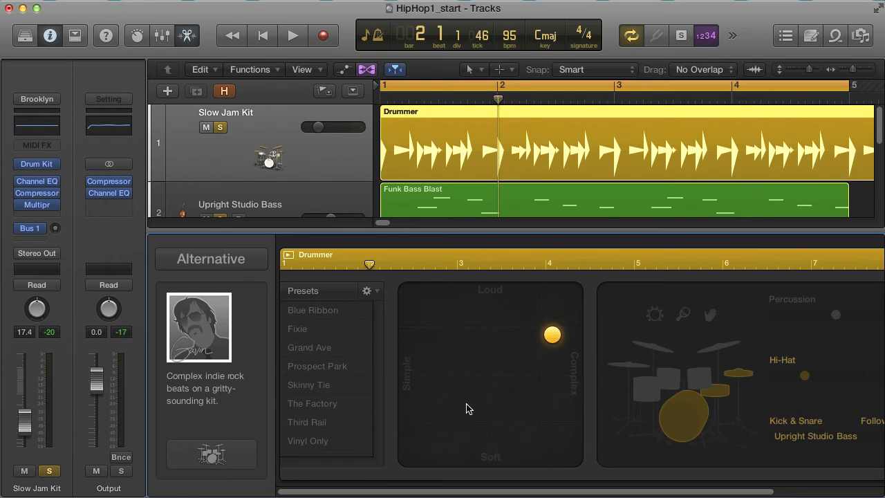
left_click(377, 294)
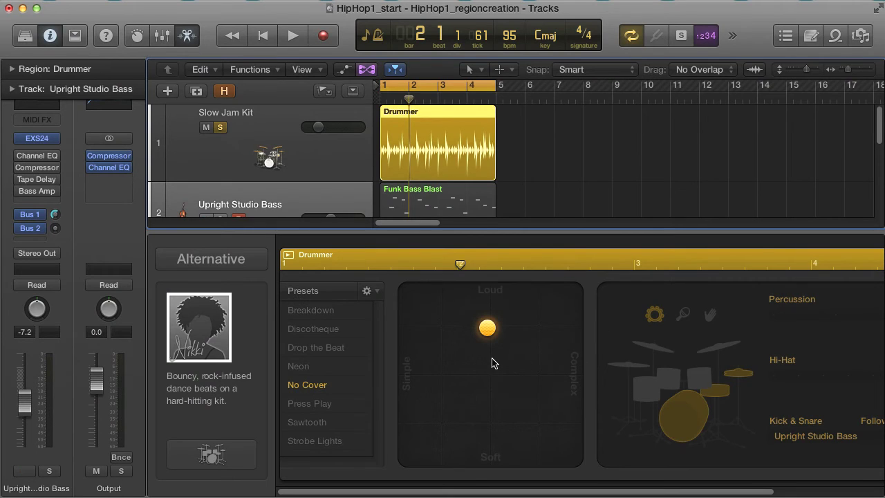
Copy the Drummer region to start at bar 5 and again at bar 9
scroll(636, 366, "right", 4)
scroll(636, 367, "right", 1)
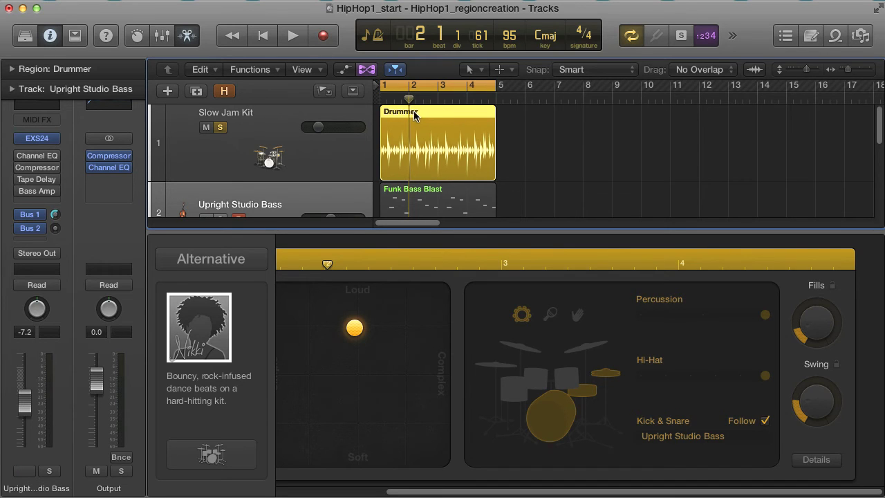
left_click_drag(415, 115, 540, 119)
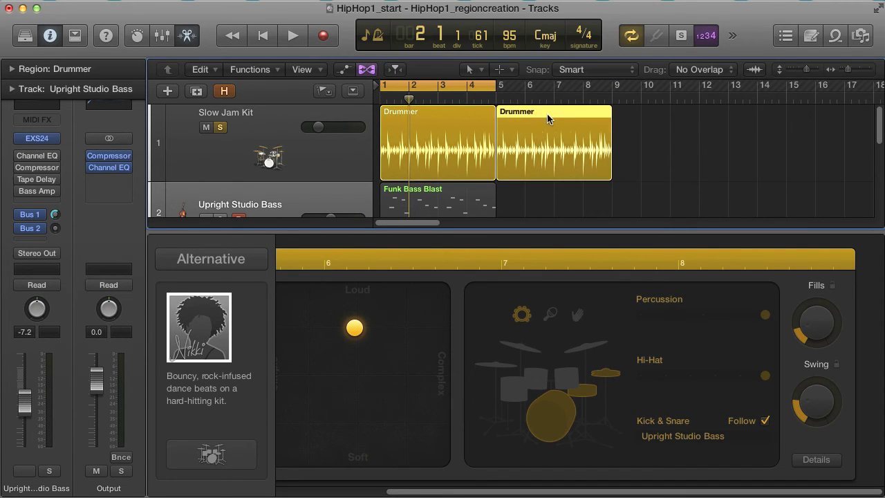
left_click_drag(528, 116, 744, 117)
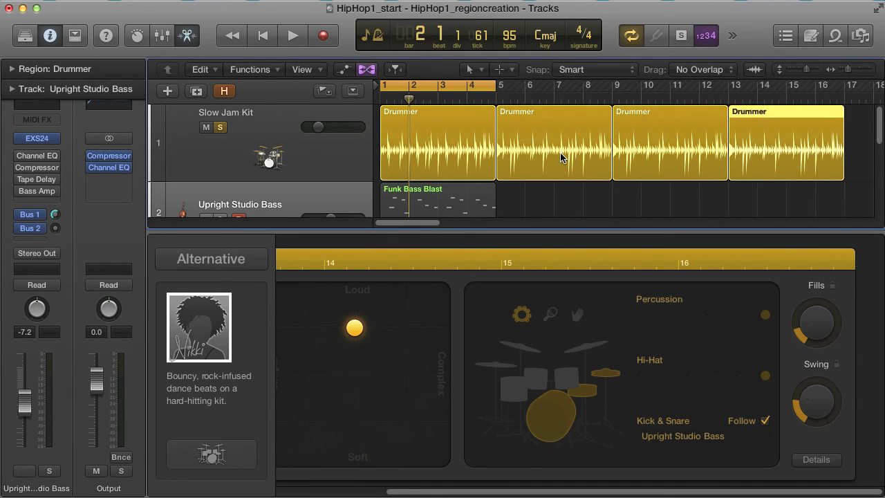
Loop the second Drummer region and turn off its percussion
left_click(549, 113)
left_click_drag(450, 87, 571, 86)
left_click(524, 315)
key("space")
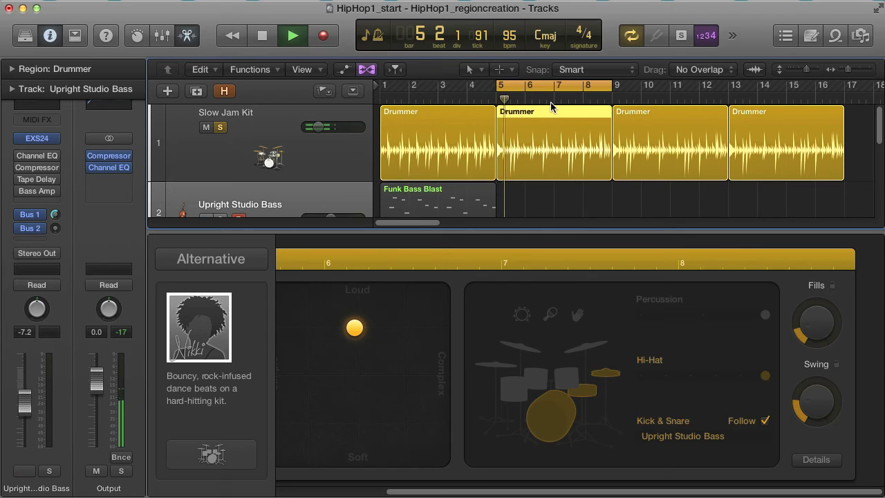
Loop bars 9–13 and drop both percussion and hi-hat from the third region
left_click_drag(519, 87, 631, 88)
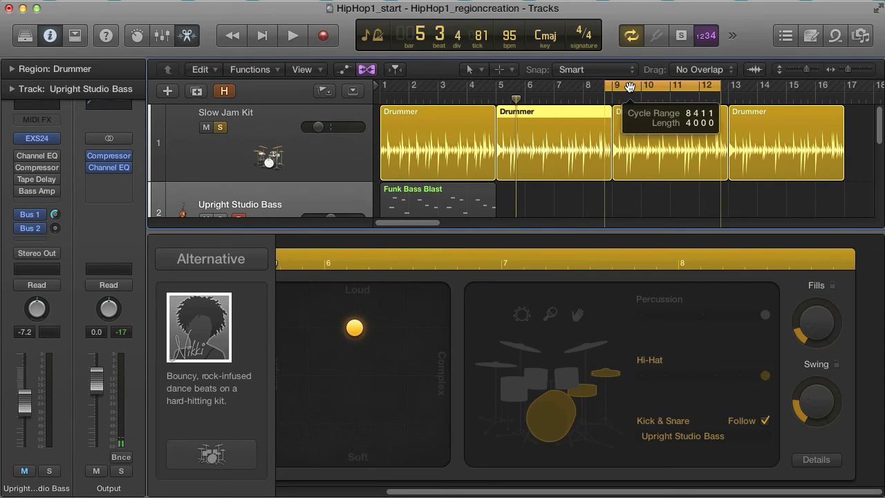
left_click(650, 119)
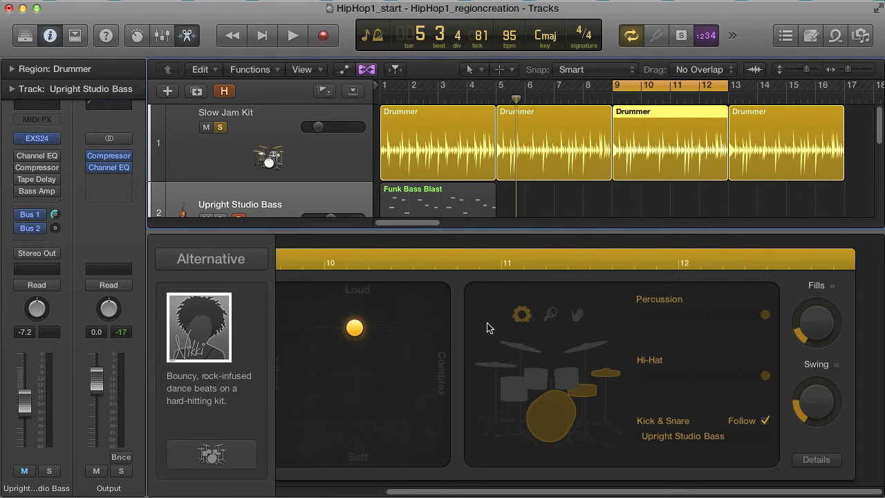
left_click(523, 316)
left_click(603, 373)
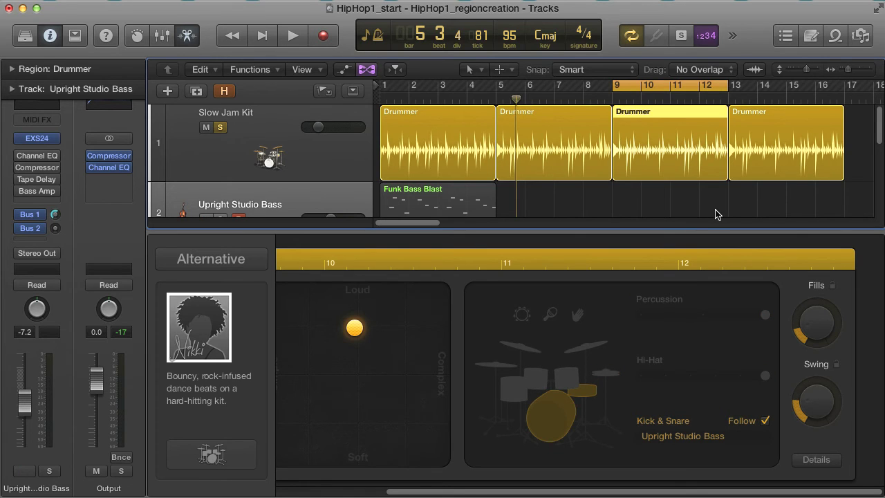
key("space")
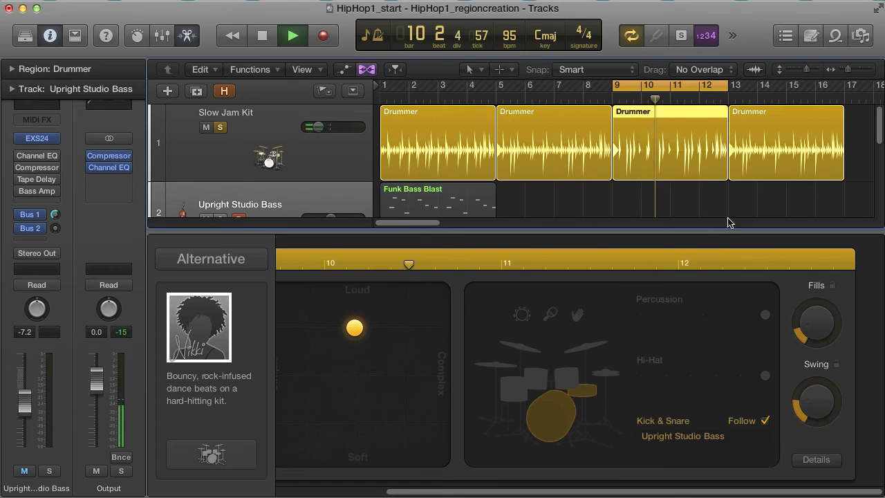
key("space")
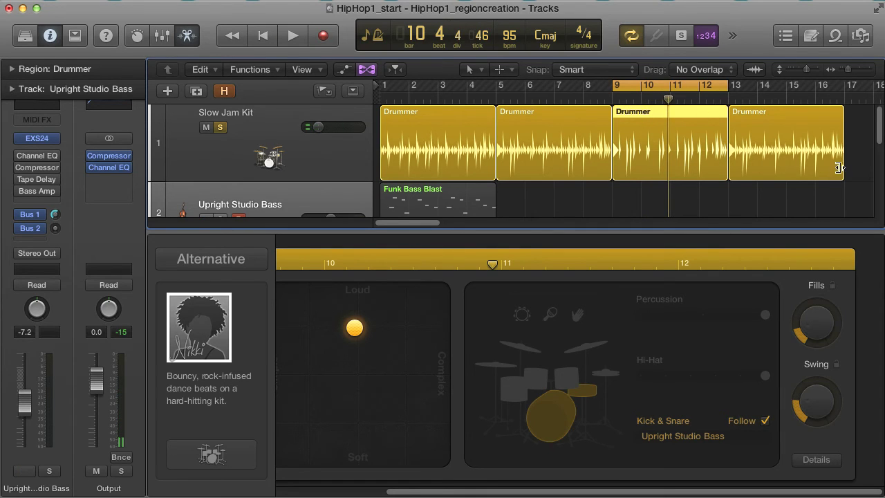
Shorten the last Drummer region to end at bar 14 and loop it for playback
left_click_drag(841, 167, 757, 167)
left_click_drag(661, 88, 767, 86)
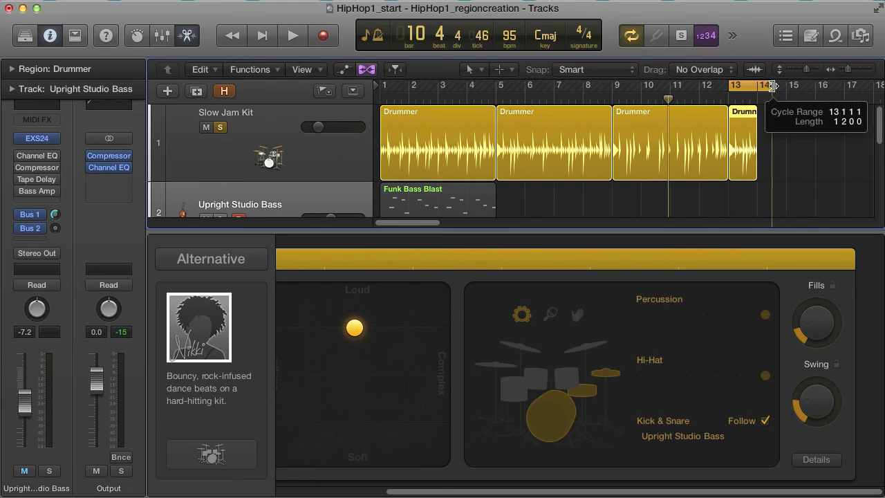
key("space")
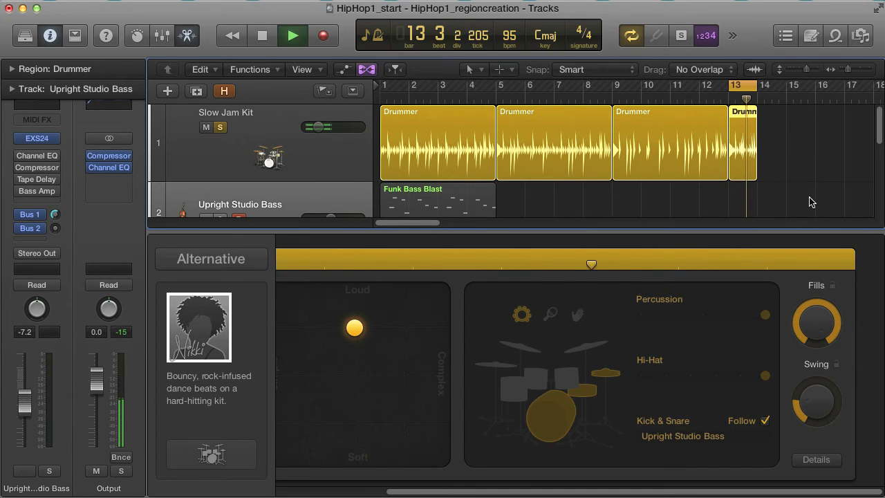
key("space")
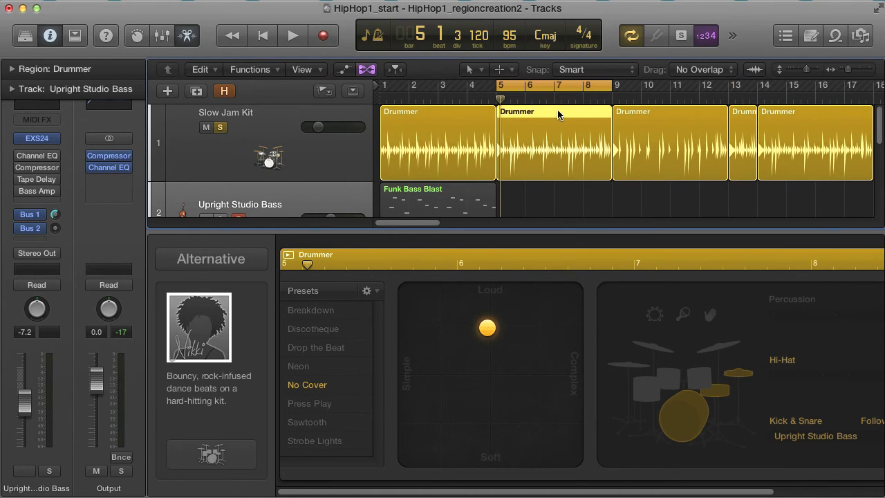
Mute the bass track and convert the second Drummer region to MIDI
key("m")
right_click(524, 118)
left_click(635, 118)
key("e")
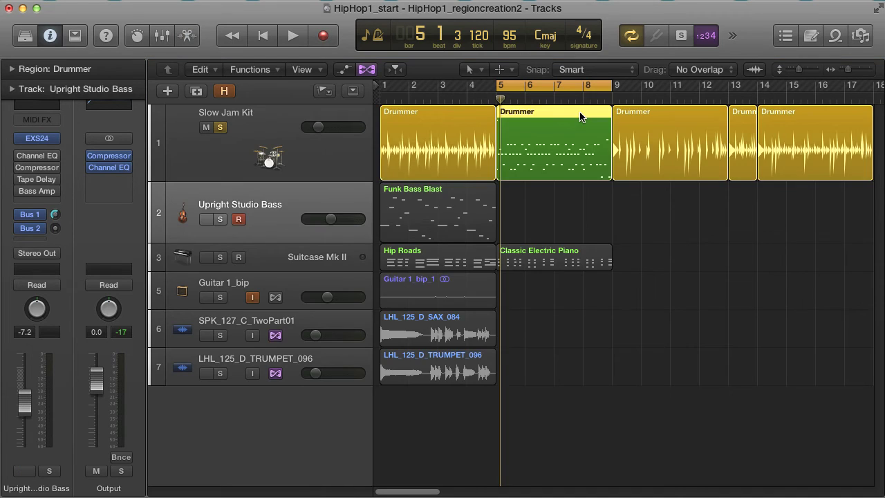
Delete the high note at the start of bar 5 in the Piano Roll
double_click(553, 114)
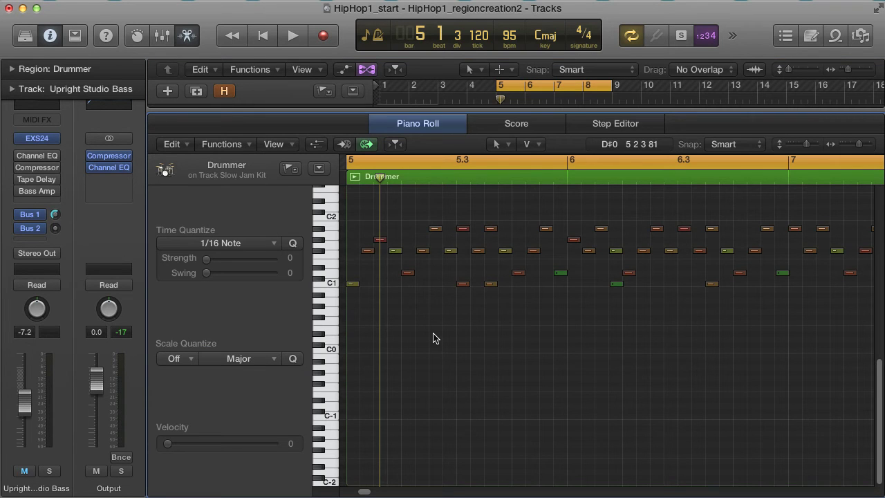
scroll(432, 332, "up", 5)
key("space")
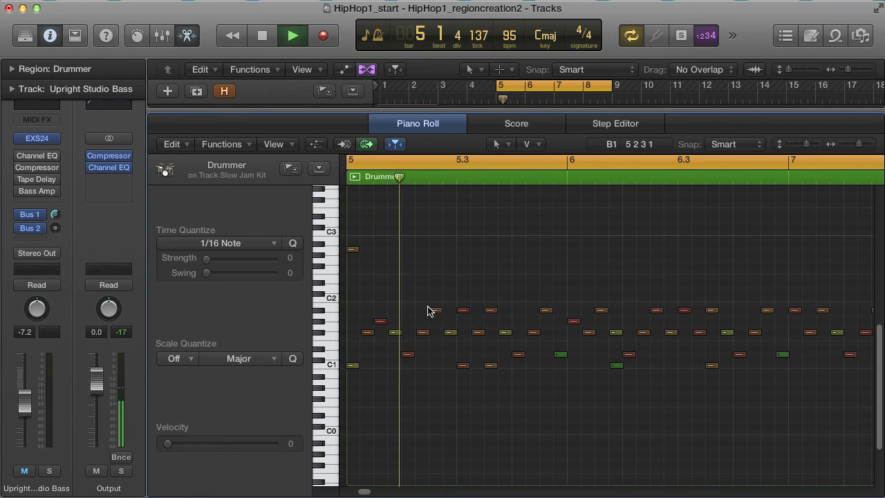
key("space")
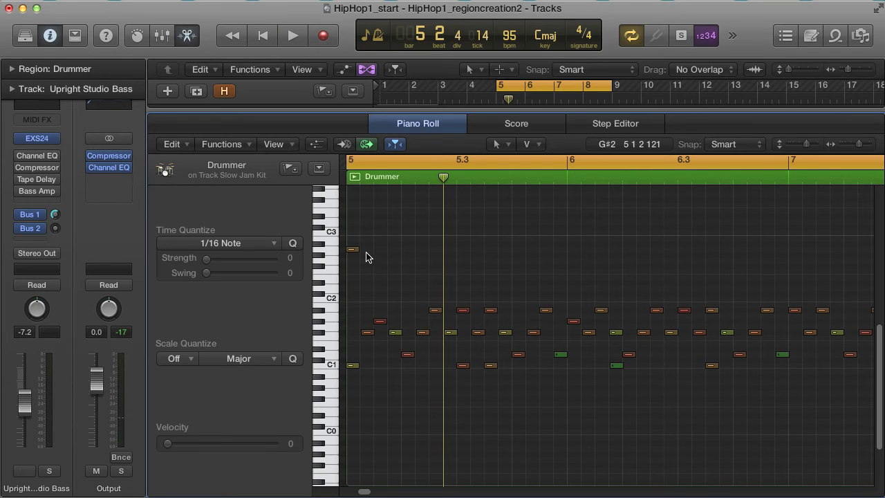
left_click(353, 250)
key("Delete")
key("space")
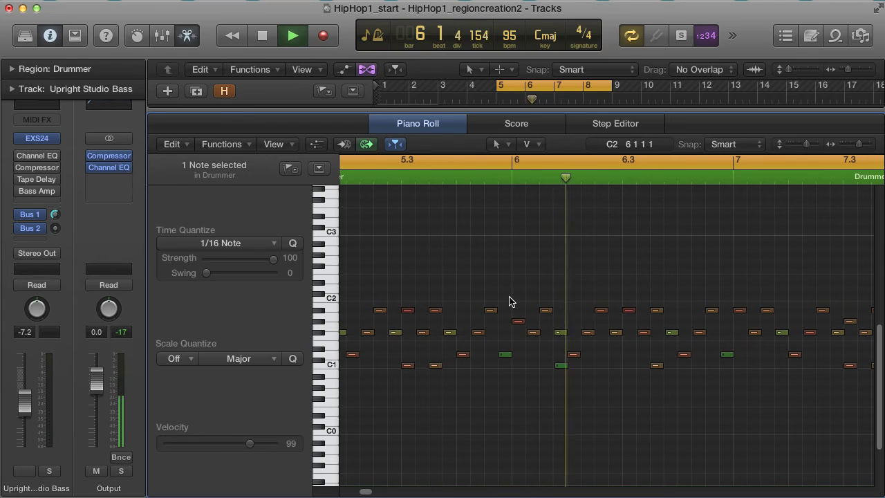
key("space")
Loop bar 6 and shift a D1 note later in the bar
left_click(475, 162)
left_click_drag(524, 163, 734, 178)
key("space")
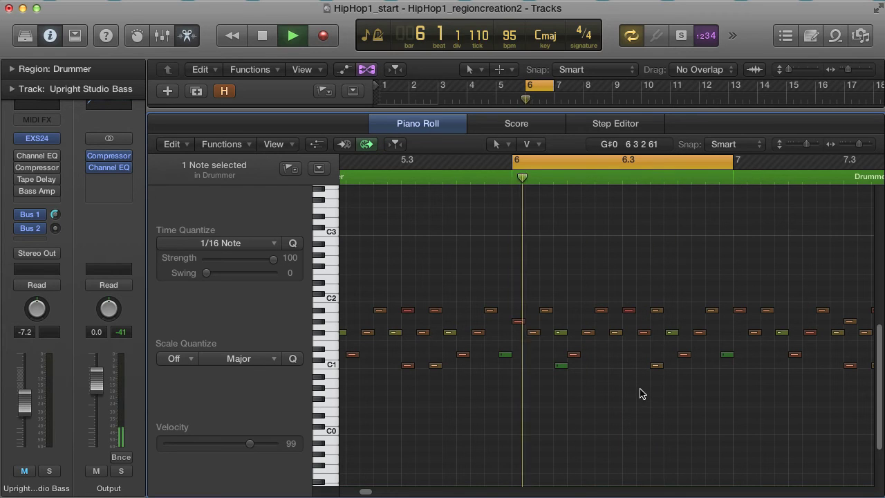
key("space")
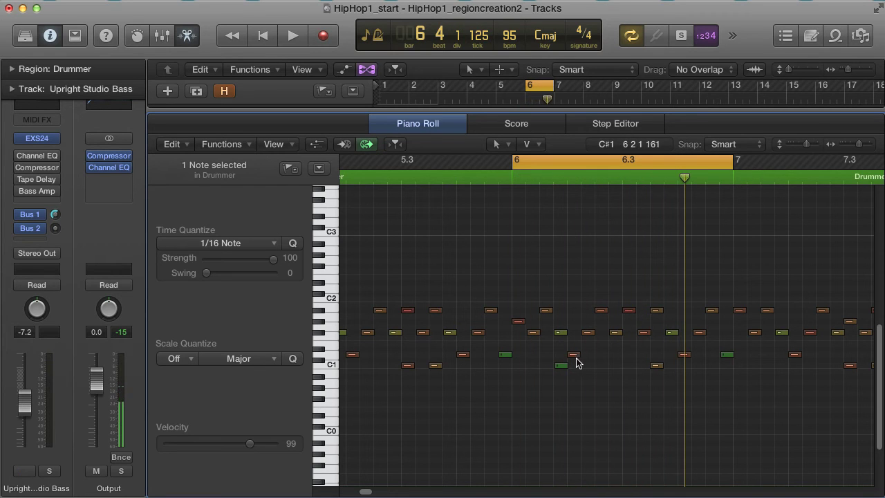
left_click_drag(574, 355, 643, 357)
key("space")
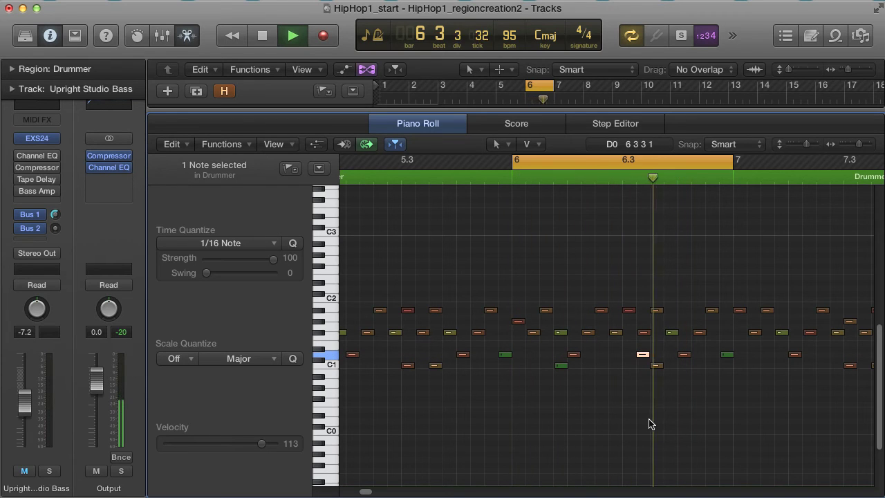
key("ctrl+m")
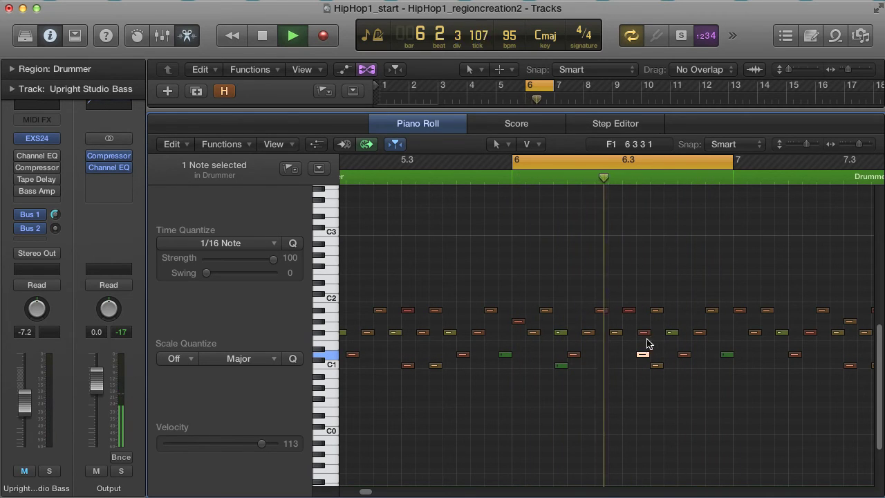
key("space")
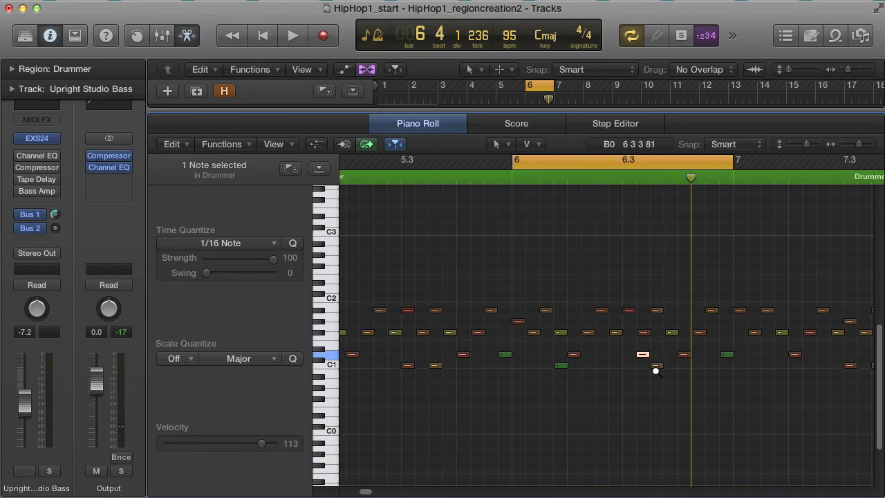
Shift a C1 note slightly earlier, then close the note editor and turn off looping
left_click_drag(657, 365, 614, 368)
key("space")
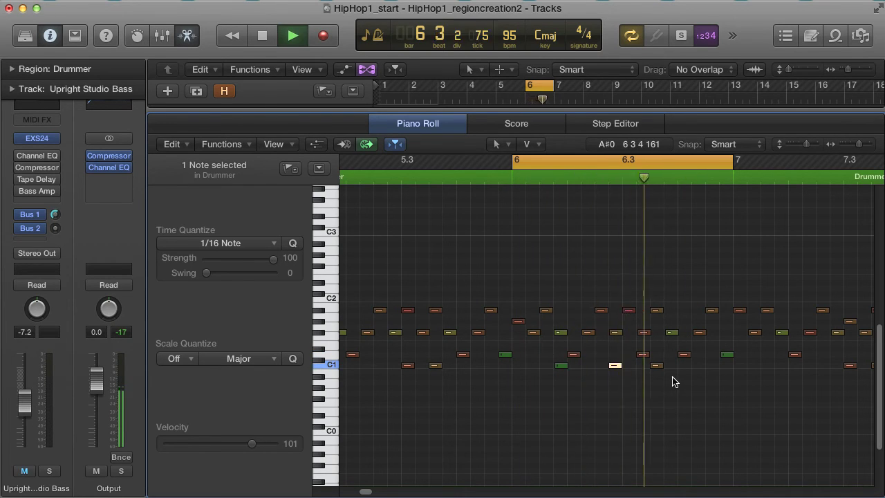
key("space")
key("c")
key("e")
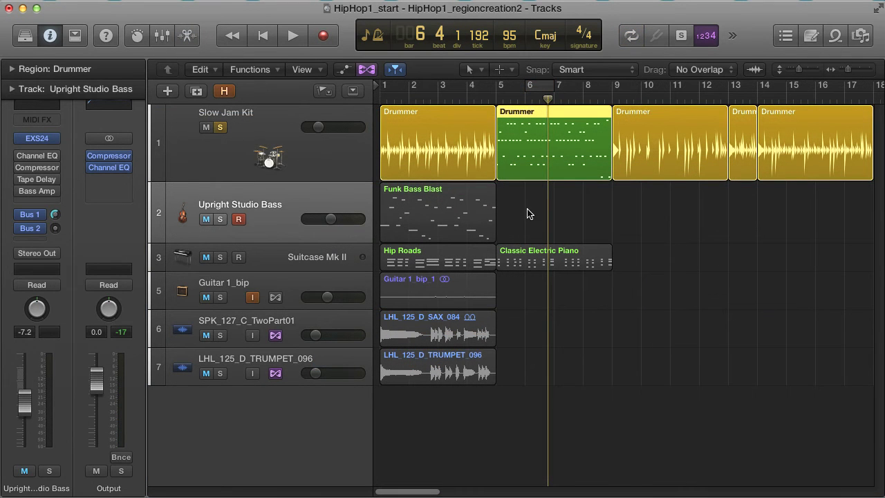
Rename the first Drummer region to 'Full Groove with tamb'
left_click(425, 118)
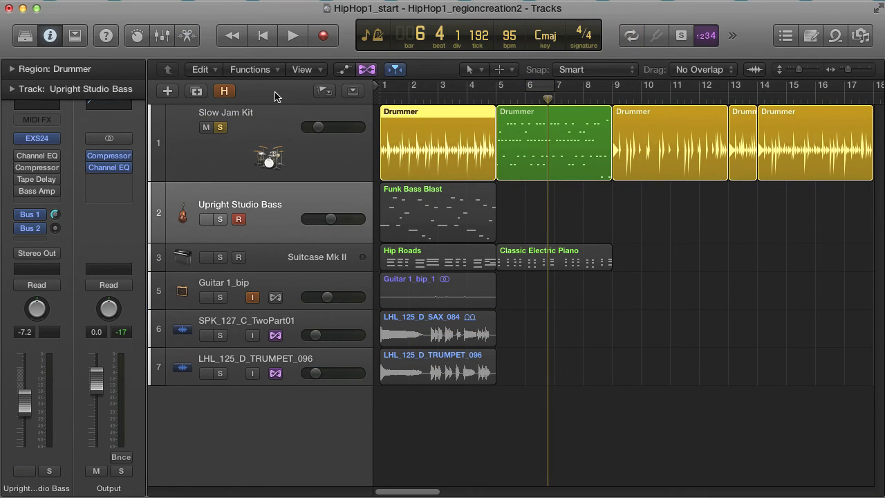
double_click(84, 69)
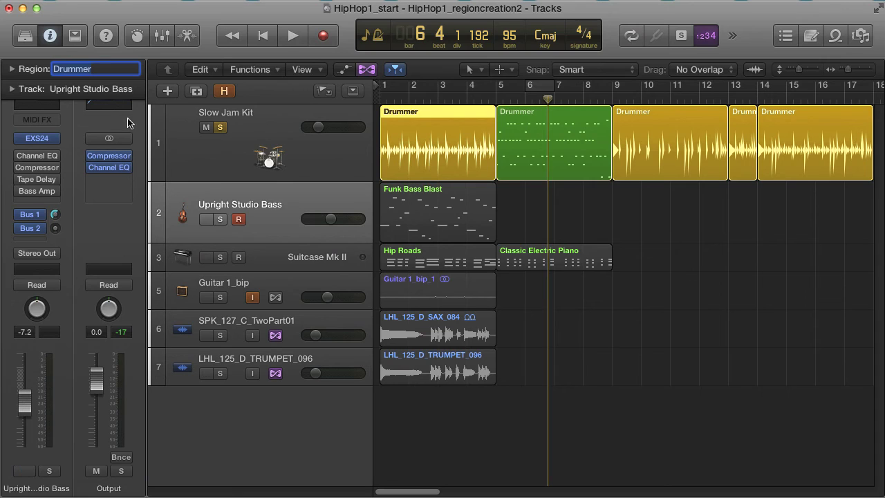
type("Full ")
type("oove ")
type(" tamb")
key("Return")
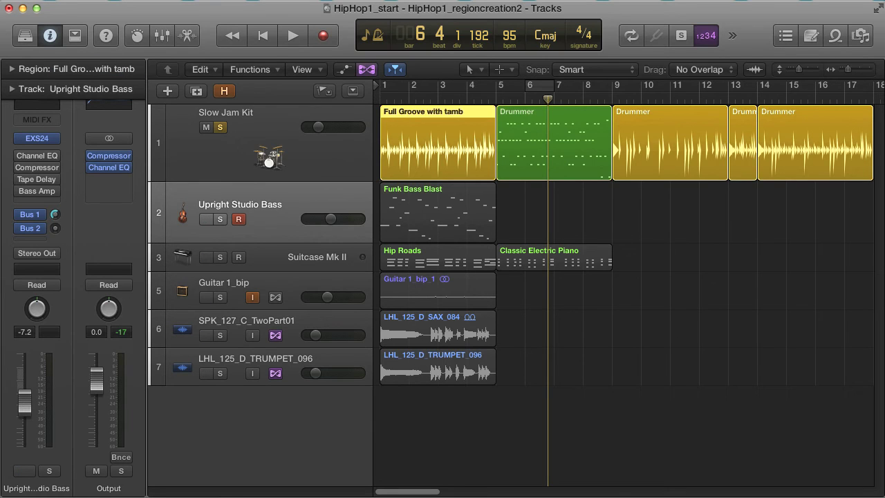
Begin renaming the second Drummer region, typing 'Full'
left_click(524, 121)
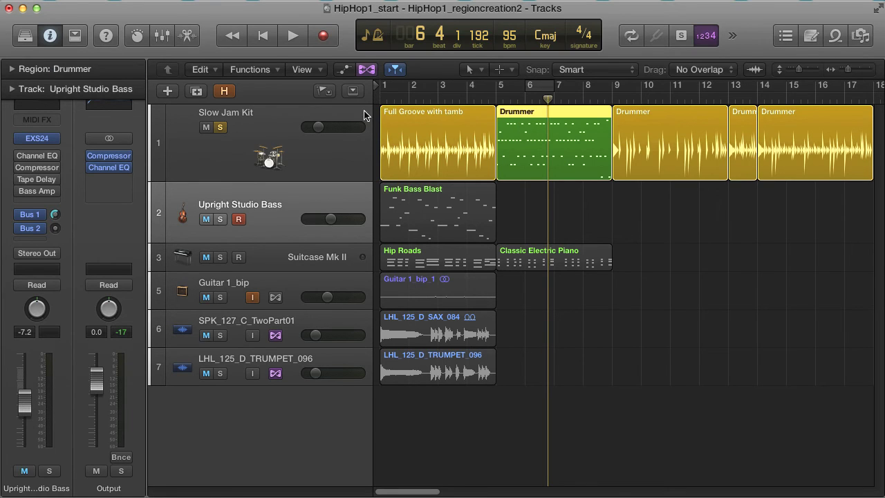
double_click(88, 71)
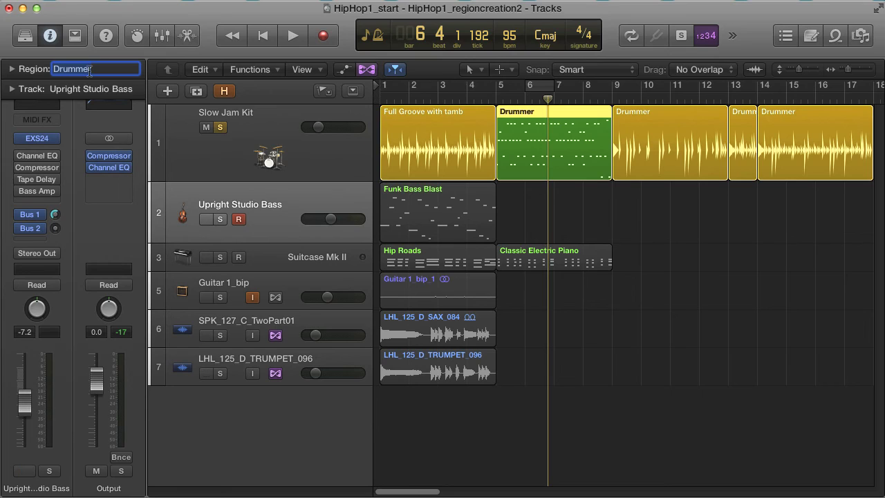
type("Full Gro...with tamb")
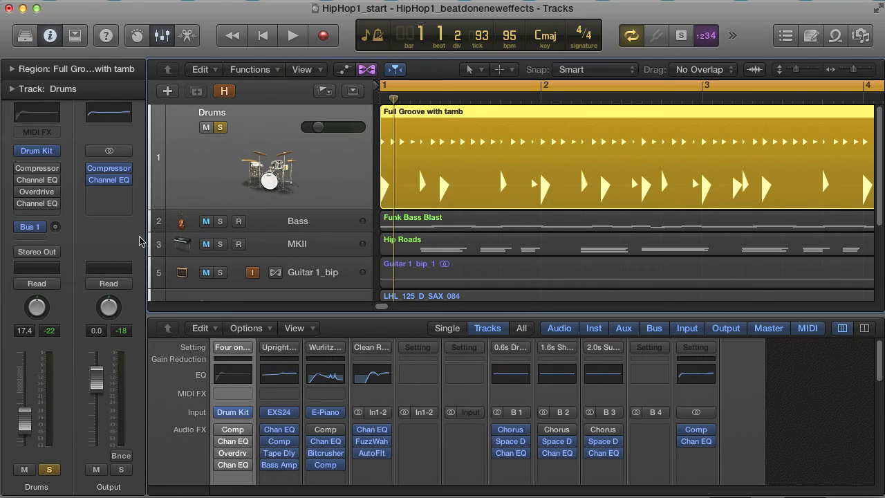
Open the drum kit instrument window from the Drummer region, then close it
double_click(429, 122)
left_click(241, 461)
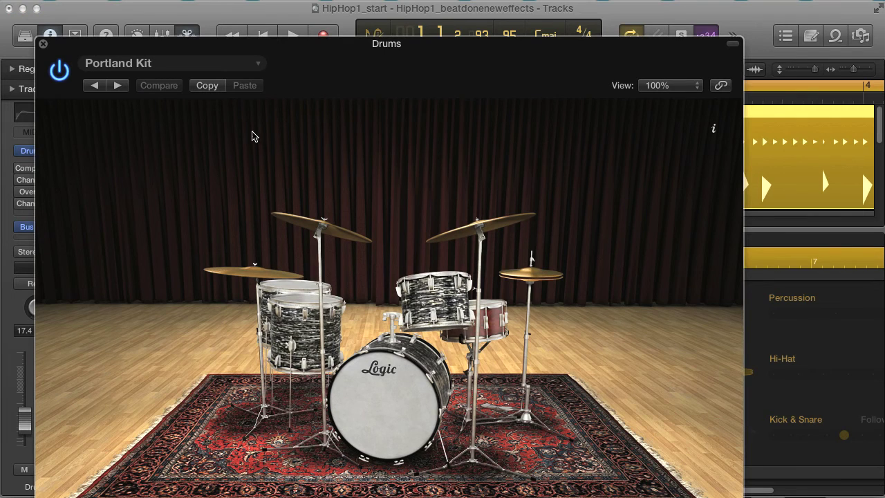
left_click(43, 45)
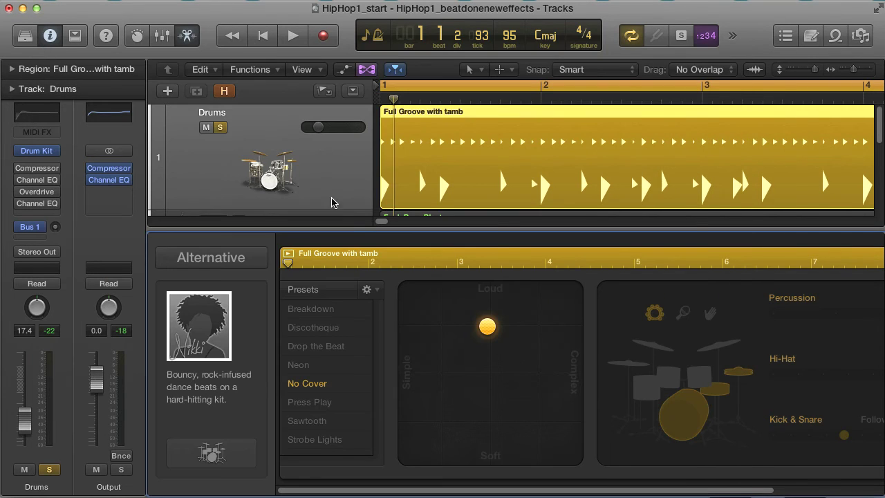
Show the Mixer and switch on the VCA Vocal drum compressor during playback
left_click(37, 168)
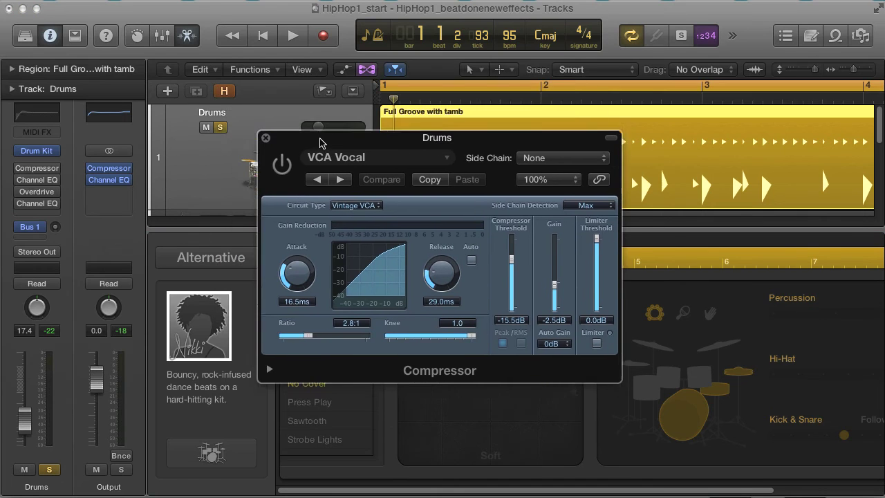
left_click_drag(329, 158, 339, 164)
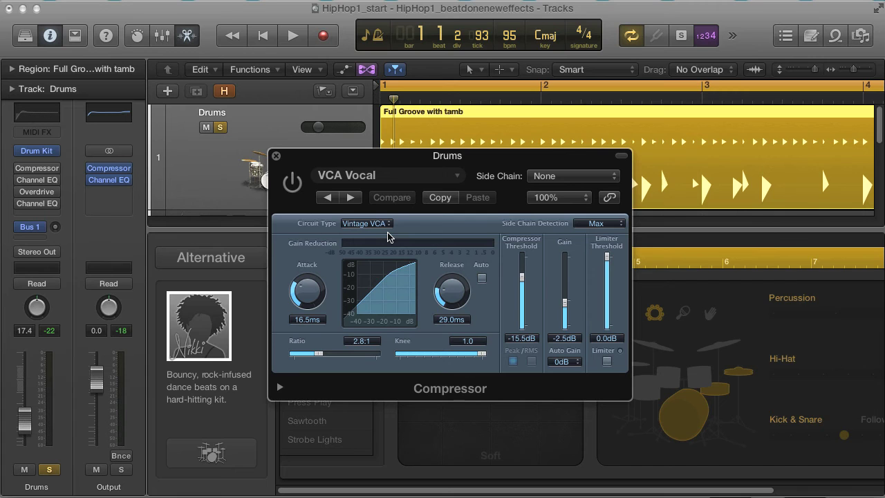
key("space")
left_click_drag(368, 172, 486, 140)
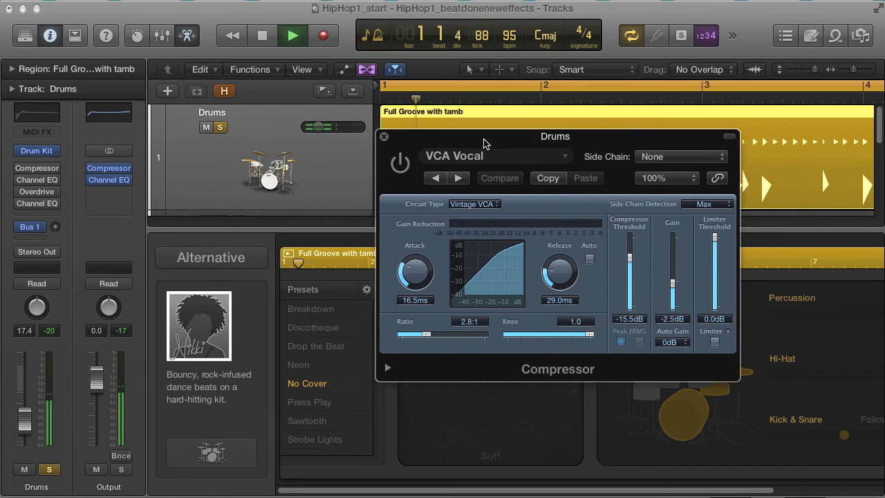
key("x")
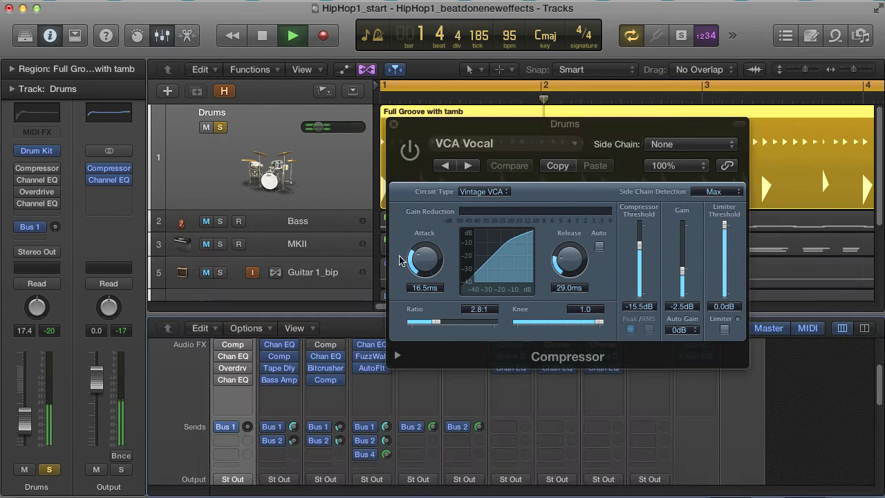
left_click(413, 157)
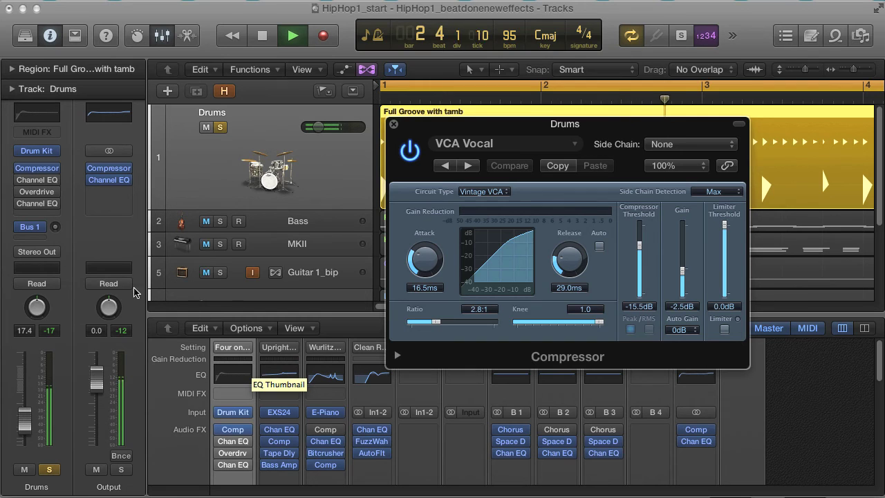
Switch on the drums Channel EQ, A/B its 44Hz low cut and 63Hz boost, and open Overdrive
left_click(38, 181)
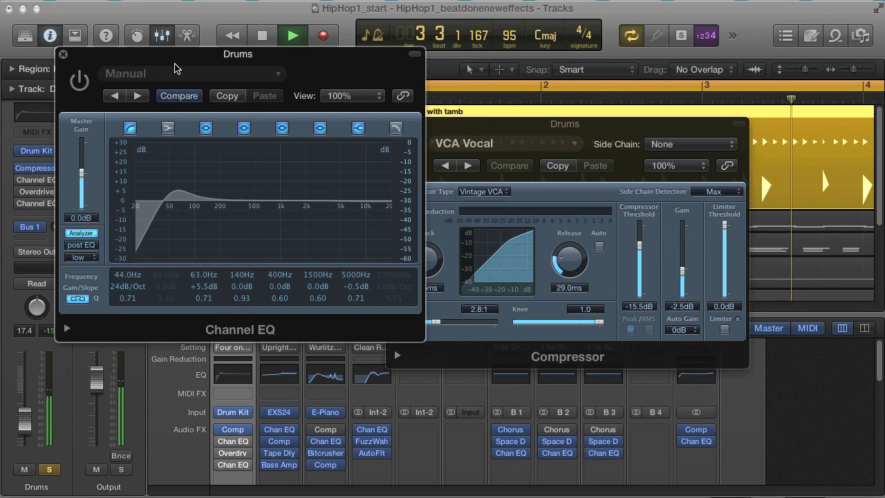
mouse_move(237, 51)
left_mouse_down()
mouse_move(342, 110)
mouse_move(411, 124)
left_mouse_up()
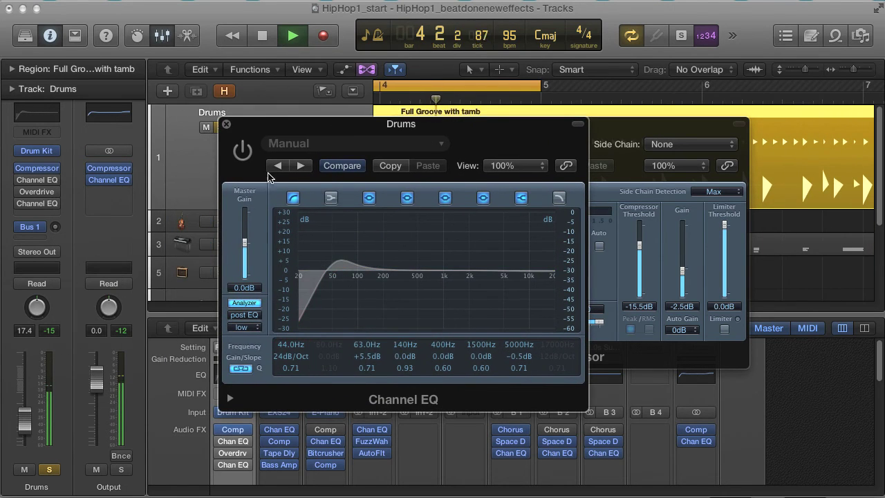
left_click(242, 151)
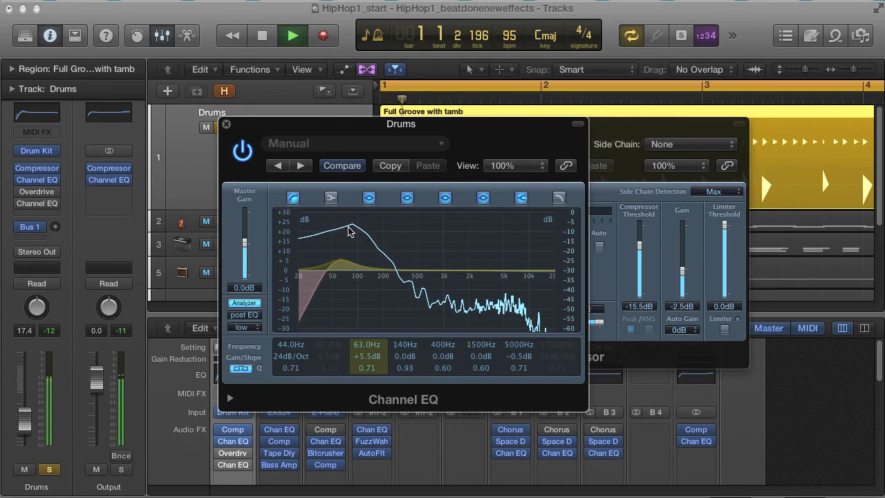
left_click(293, 199)
left_click(370, 198)
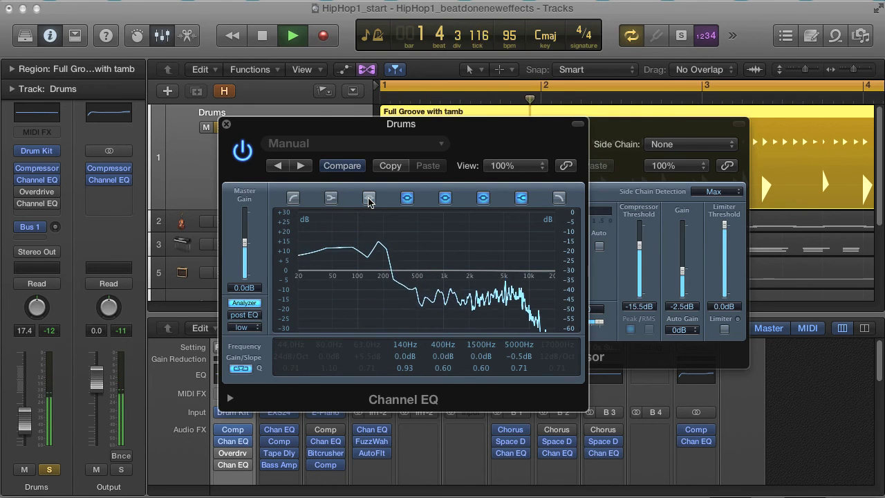
left_click(370, 198)
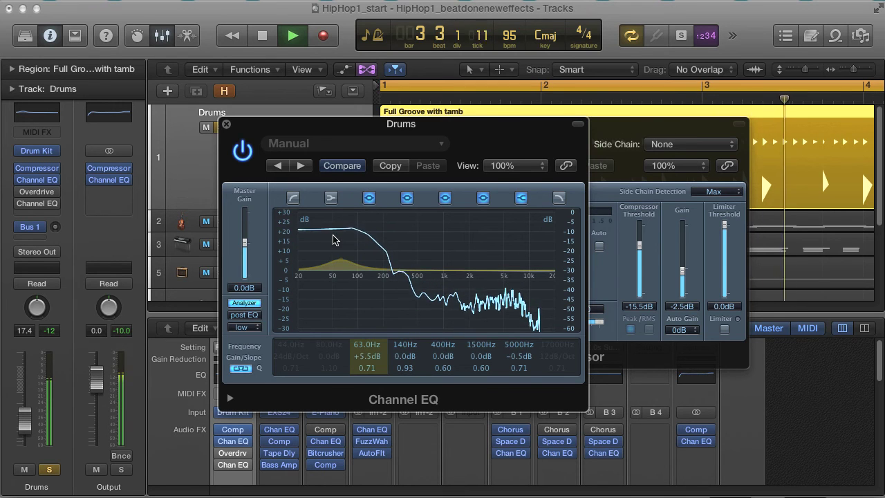
left_click(293, 199)
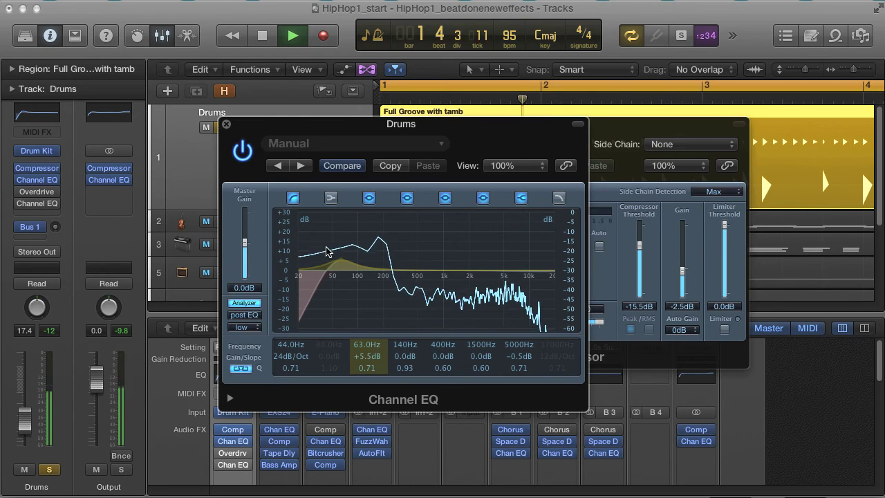
left_click(37, 194)
left_click_drag(346, 166, 389, 150)
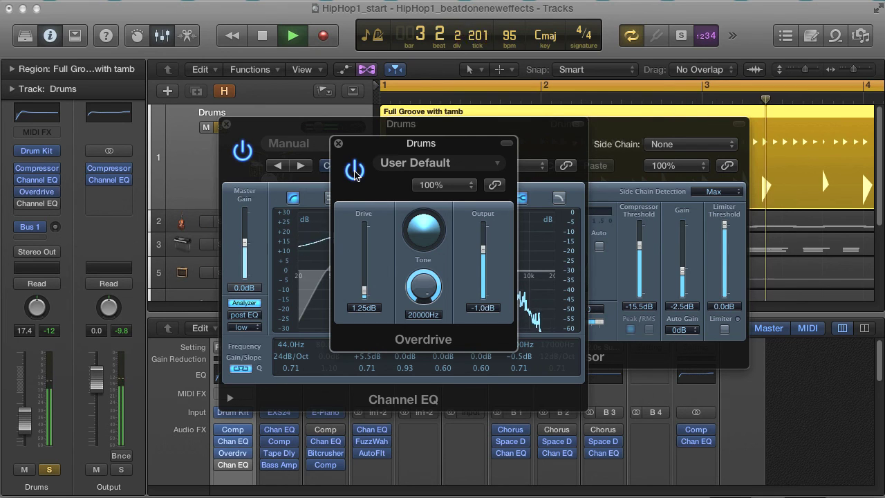
Switch on the drums Overdrive and insert a second Channel EQ after it
left_click(355, 172)
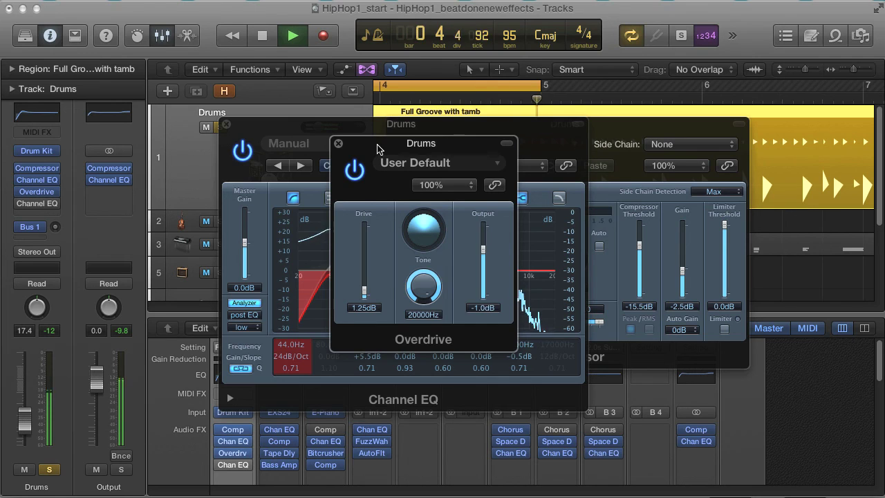
left_click_drag(370, 143, 255, 139)
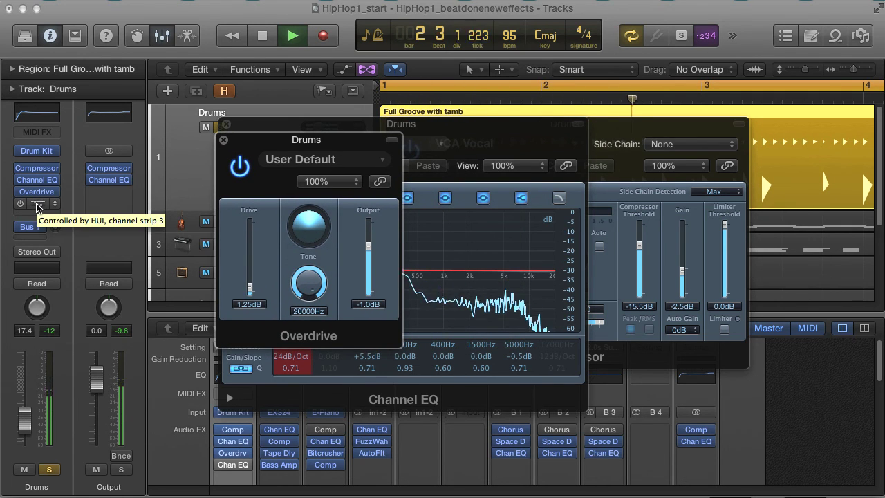
left_click(38, 203)
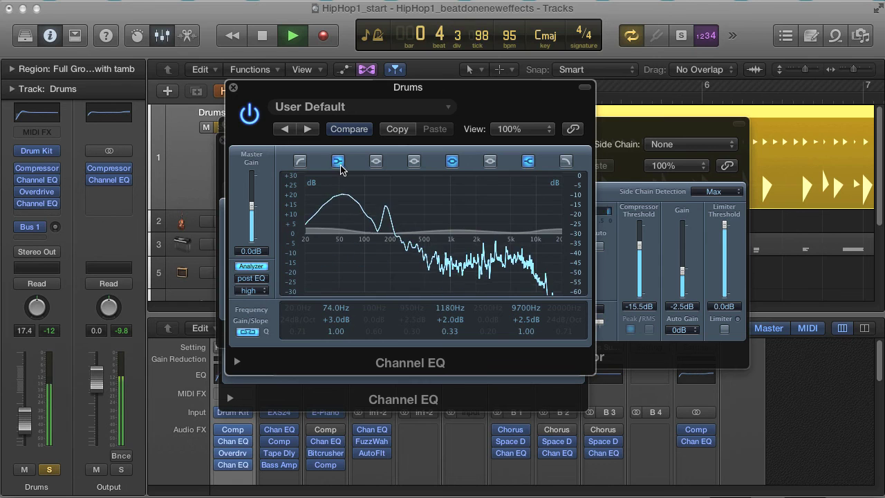
A/B the second EQ's 74Hz, 1180Hz and 9700Hz bands, then close the EQ and Overdrive windows
left_click(338, 161)
left_click(522, 164)
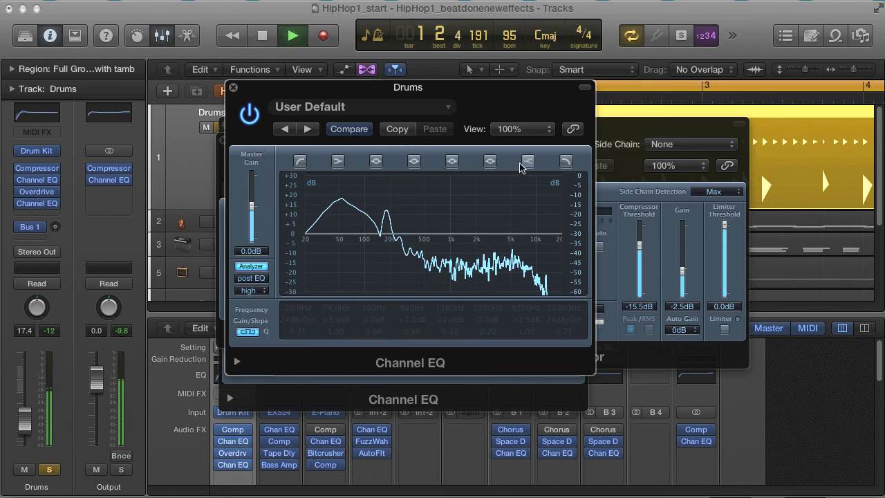
left_click(338, 161)
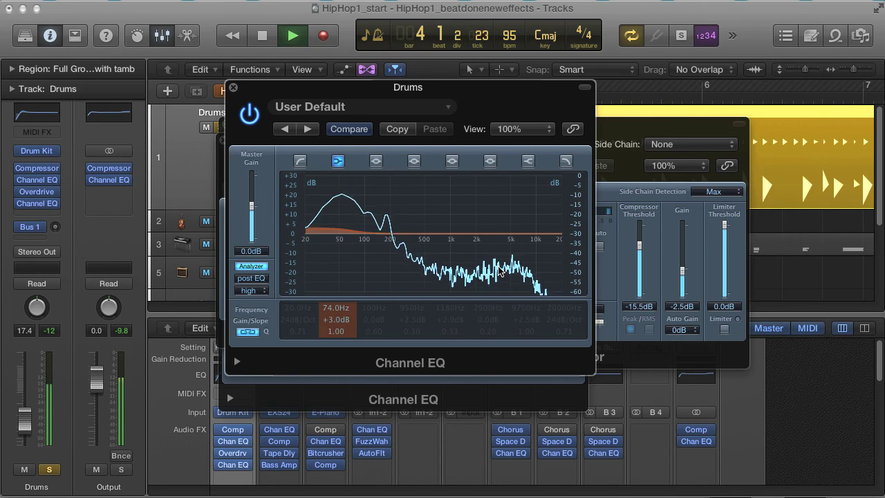
left_click(452, 161)
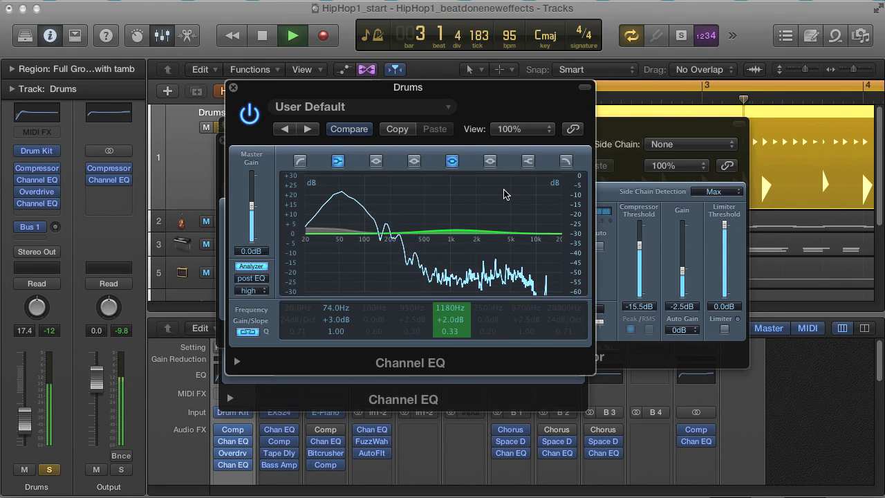
left_click(528, 161)
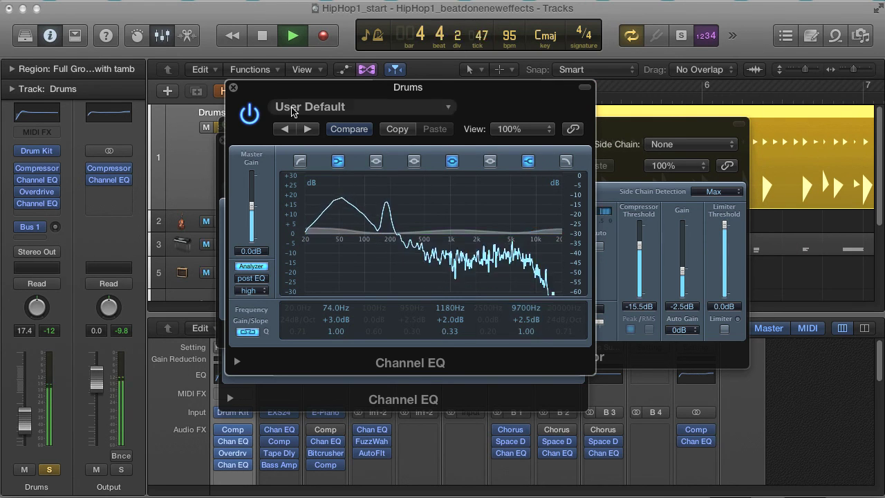
left_click(233, 87)
left_click(224, 140)
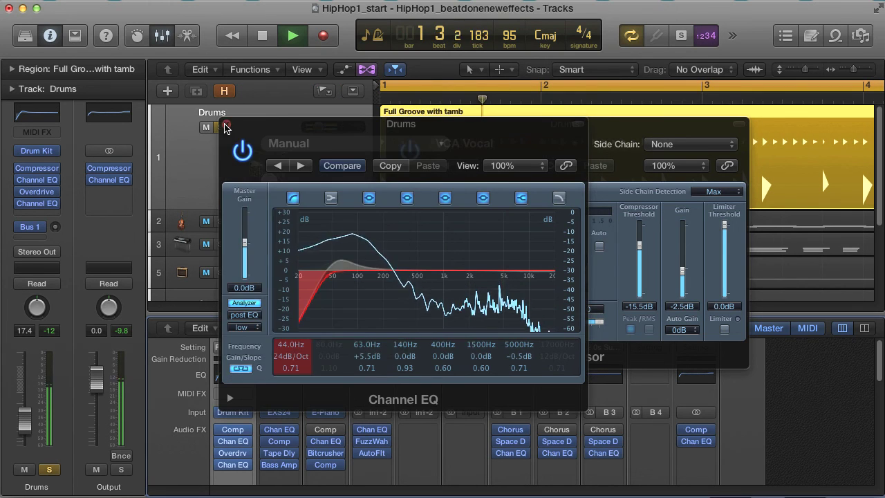
Close the Channel EQ and compressor windows, briefly solo Bass, zoom out, then clear both solos
left_click(227, 125)
left_click(387, 124)
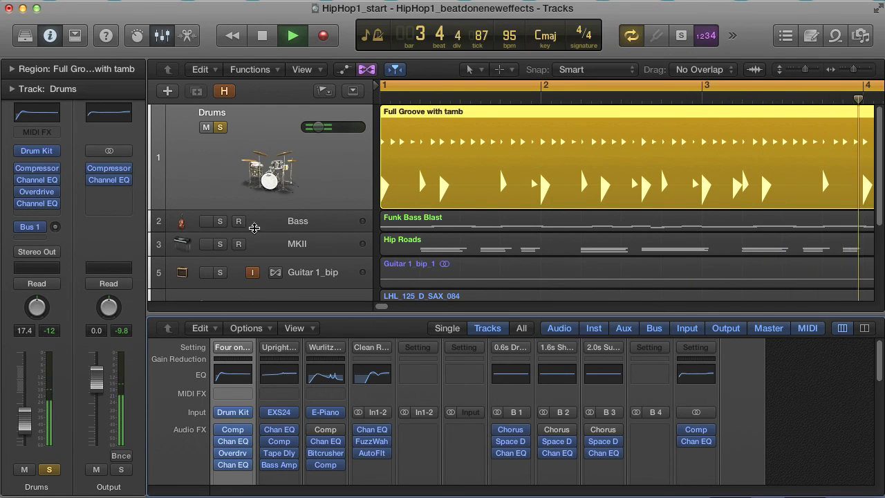
left_click(220, 221)
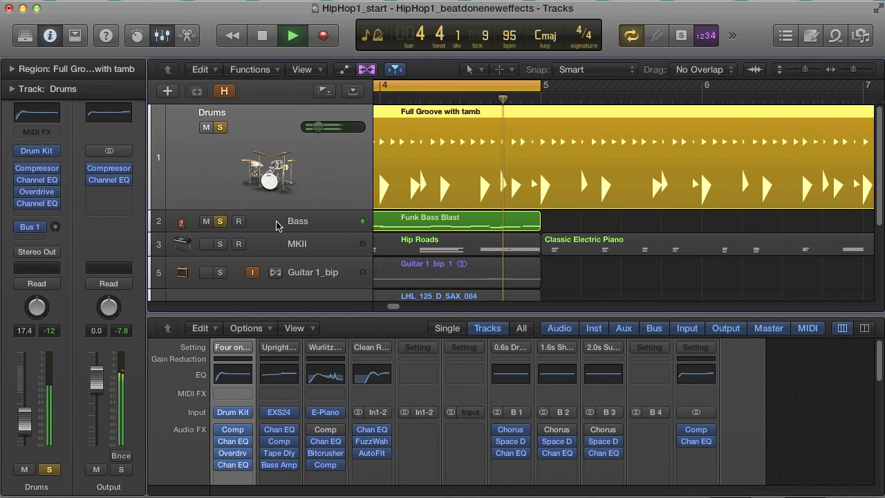
left_click(854, 72)
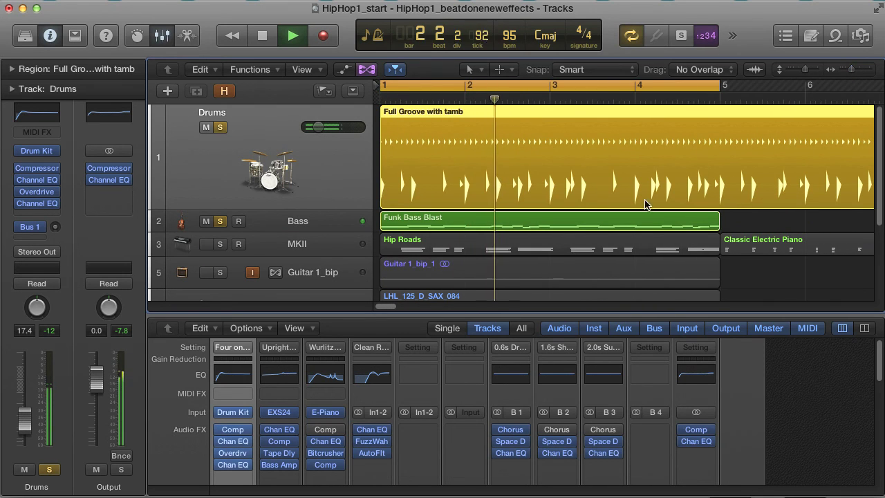
left_click(220, 222)
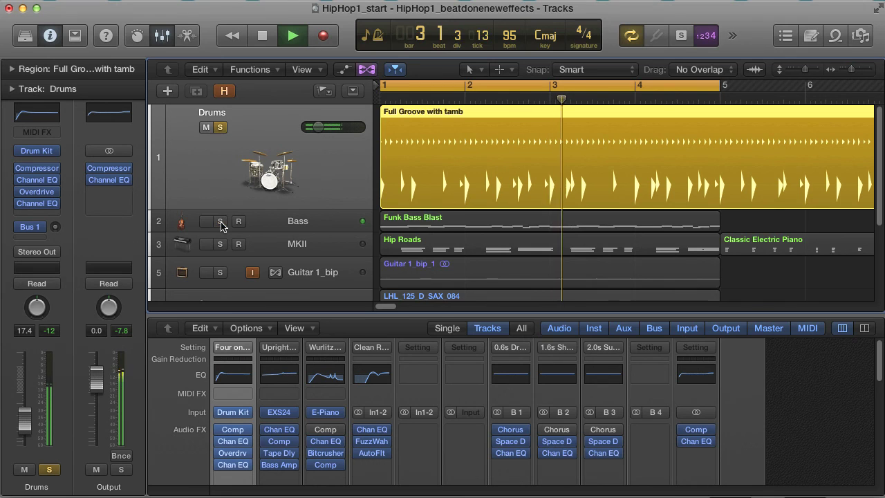
left_click(220, 127)
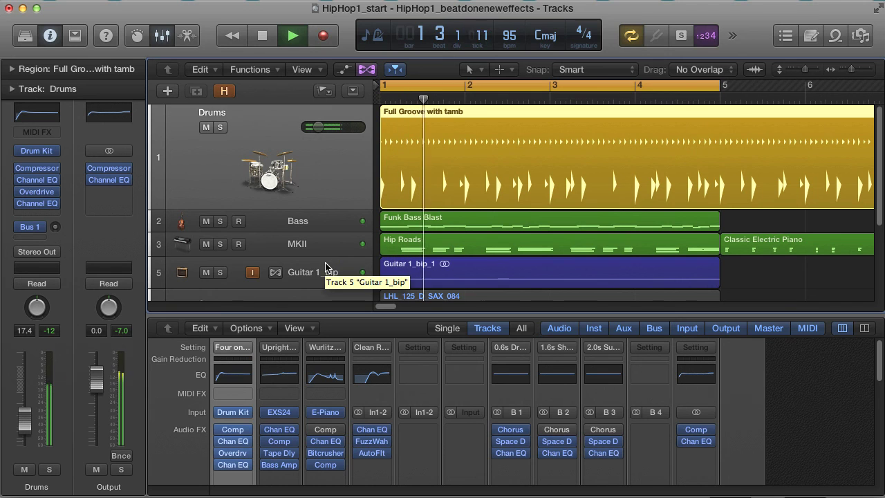
Select the Bass track, view its Bass Amp Designer Deep preset, then close it and scroll down
left_click(285, 222)
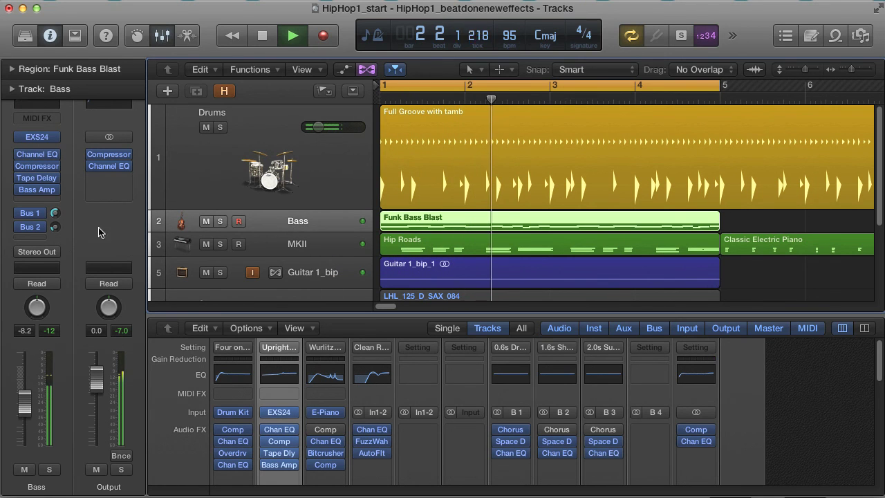
left_click(38, 191)
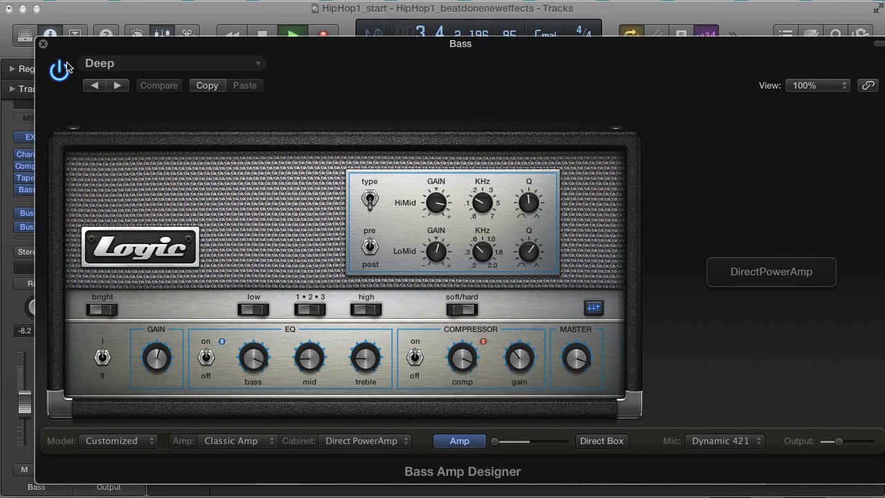
left_click(43, 45)
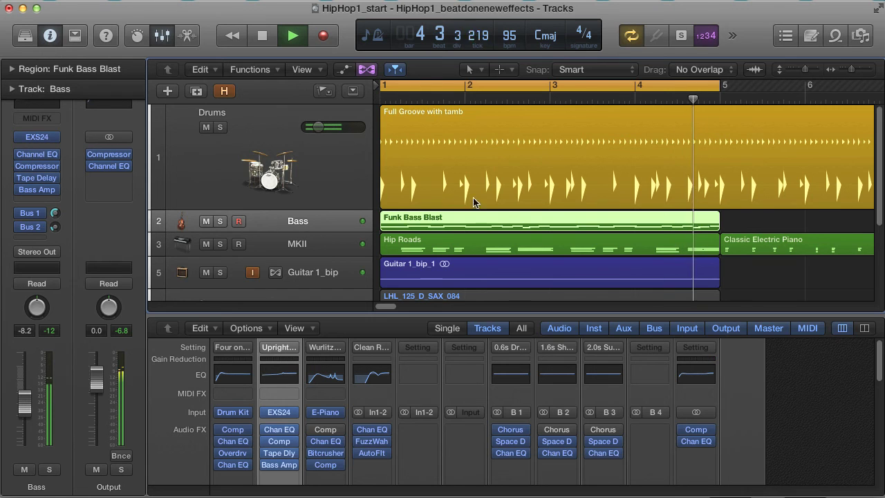
scroll(632, 237, "down", 3)
scroll(631, 237, "down", 1)
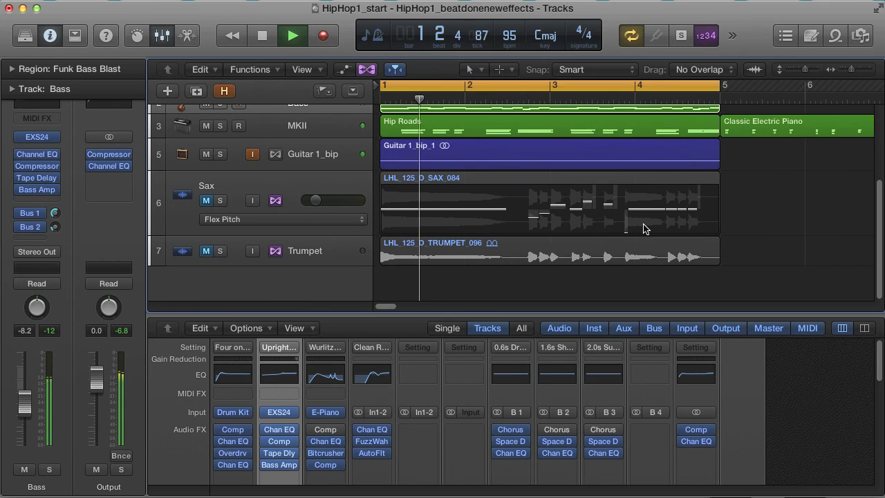